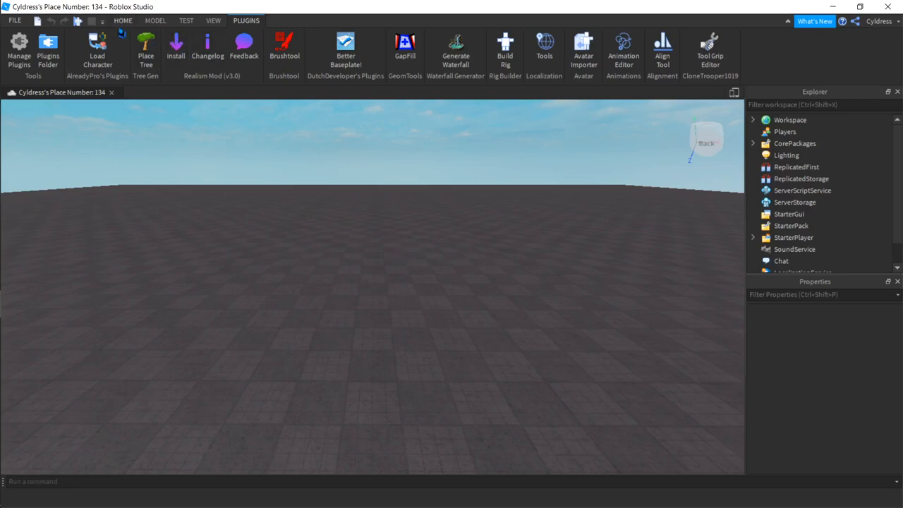
# - Open the Toolbox to show its library of models
pyautogui.click(123, 22)
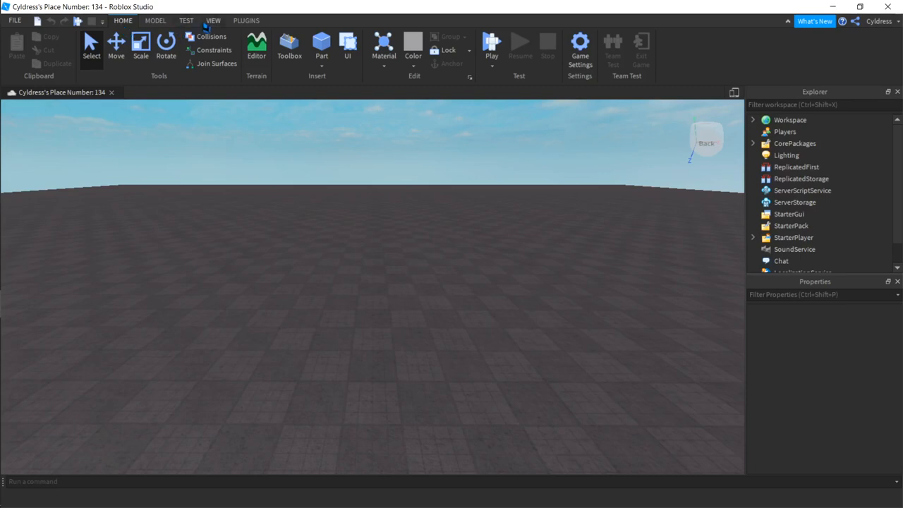
pyautogui.click(213, 21)
pyautogui.click(102, 50)
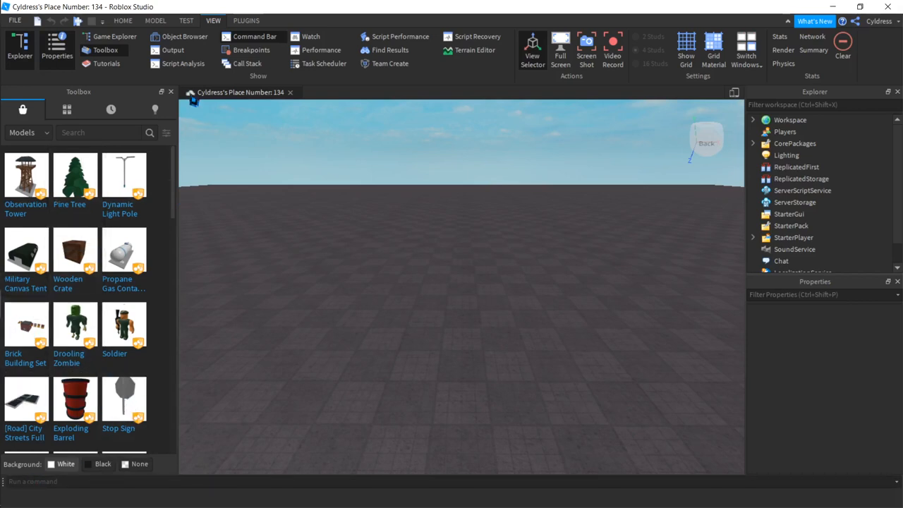
pyautogui.click(170, 91)
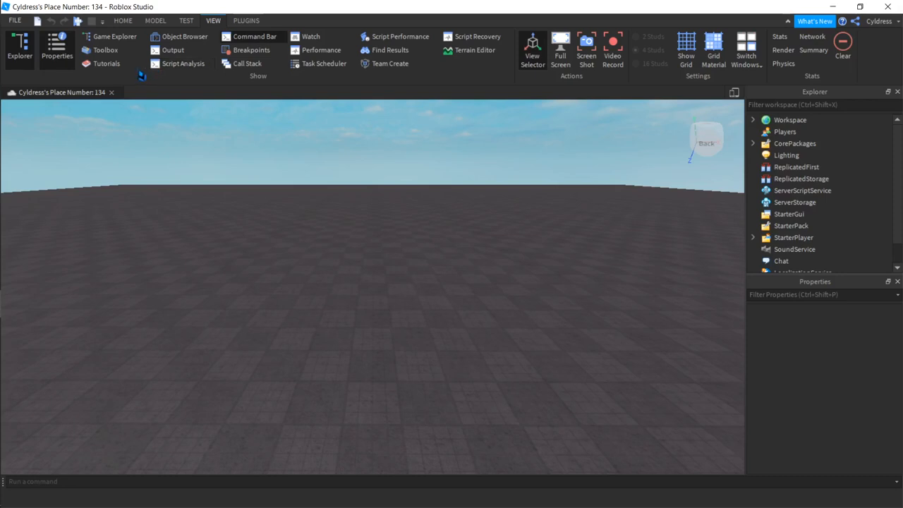
pyautogui.click(104, 50)
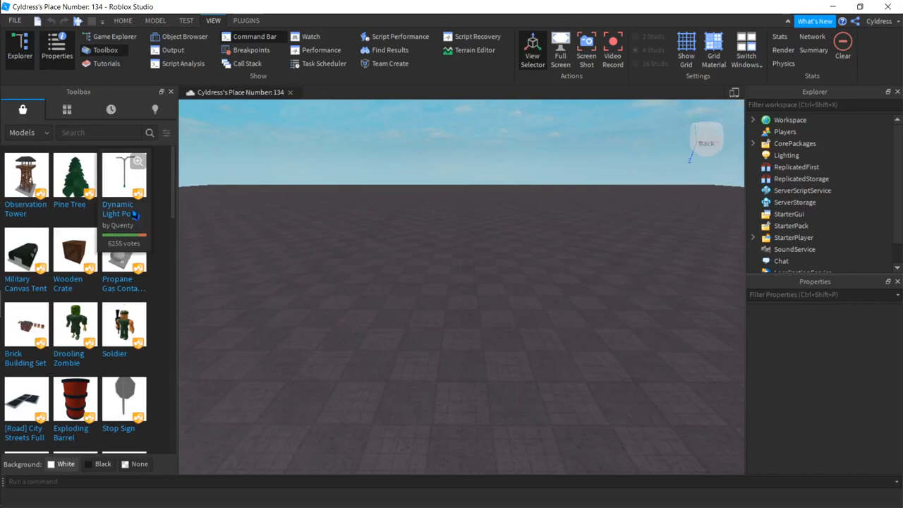
# - Browse the ready-made models in the Toolbox, including the vehicles and weapons, and close it
pyautogui.scroll(-5, 132, 210)
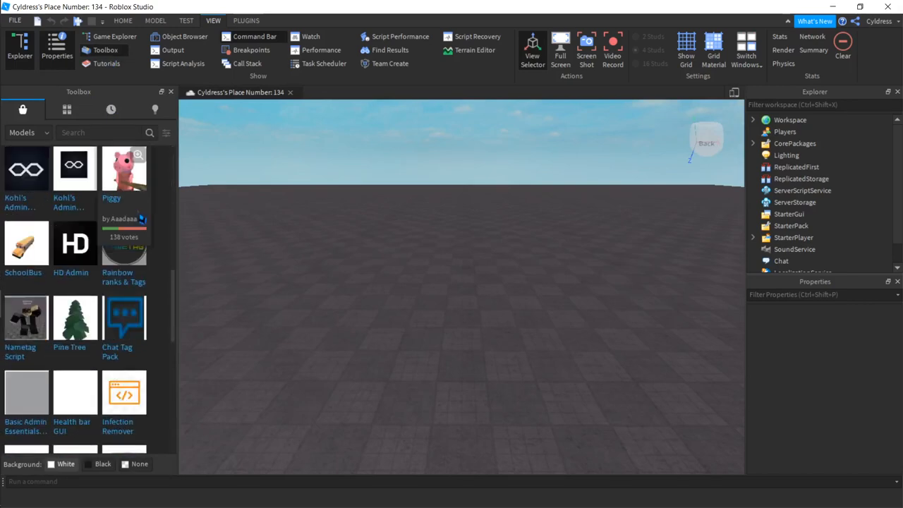
pyautogui.moveTo(91, 304)
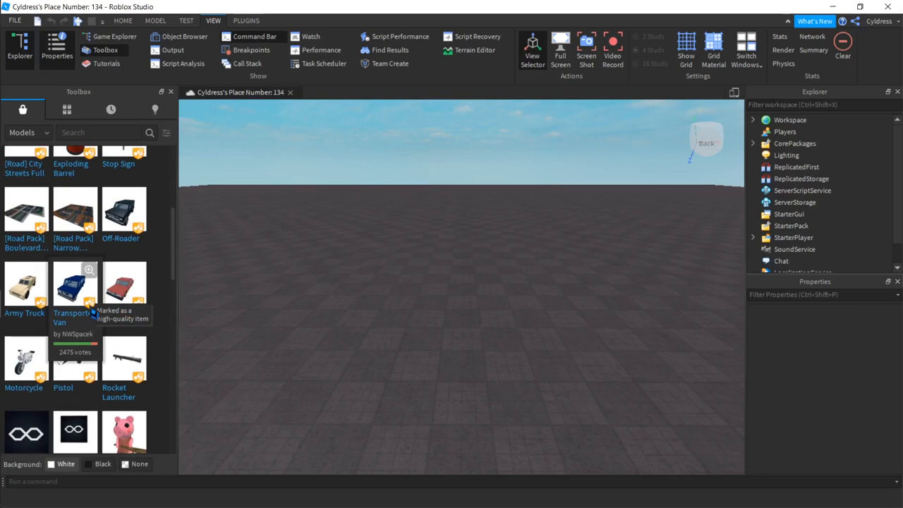
pyautogui.moveTo(94, 374)
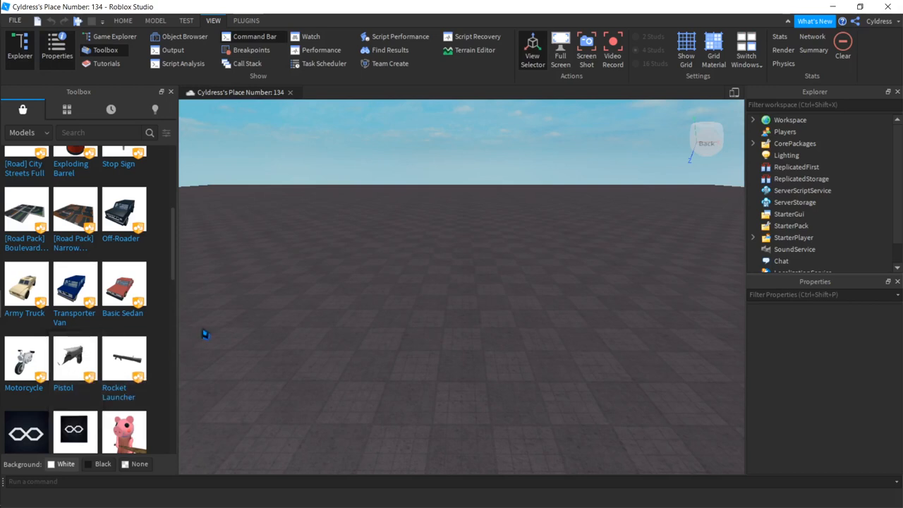
pyautogui.scroll(4, 206, 328)
pyautogui.scroll(4, 134, 289)
pyautogui.scroll(-5, 449, 332)
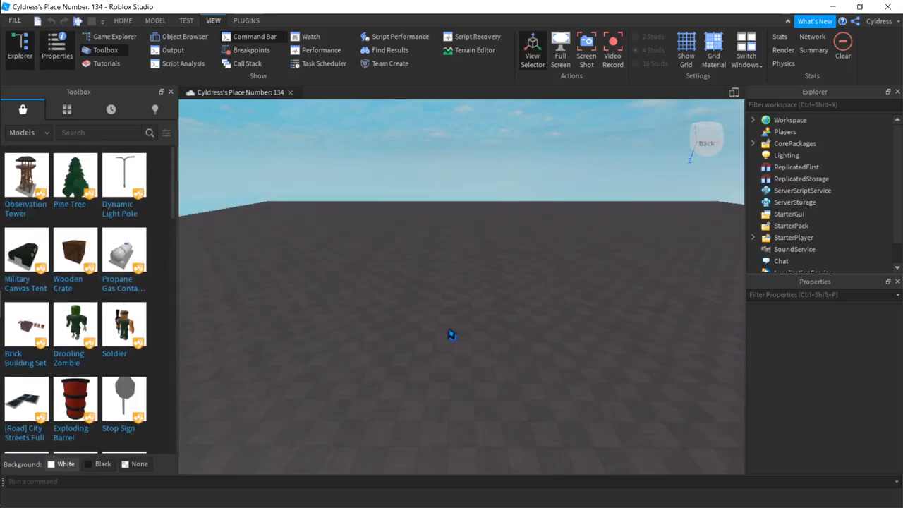
pyautogui.moveTo(450, 333); pyautogui.dragTo(453, 334, button='right')
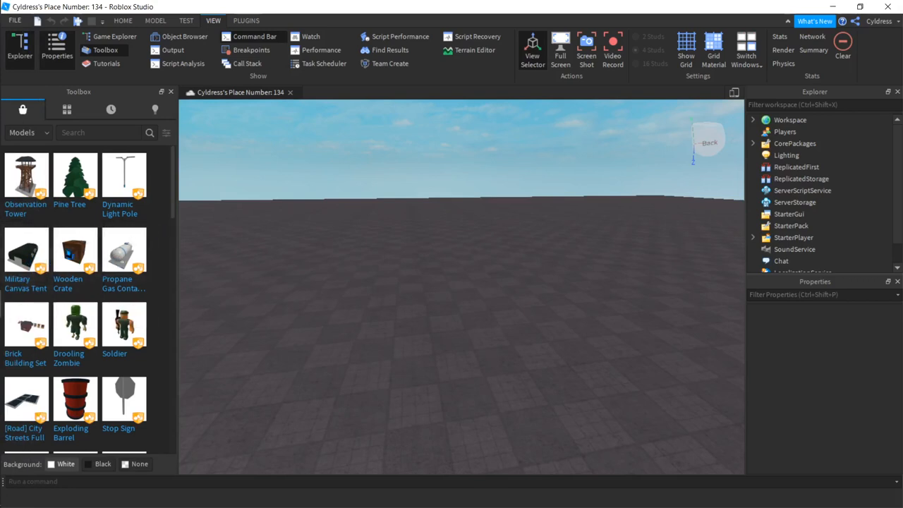
pyautogui.moveTo(70, 251)
pyautogui.moveTo(77, 285)
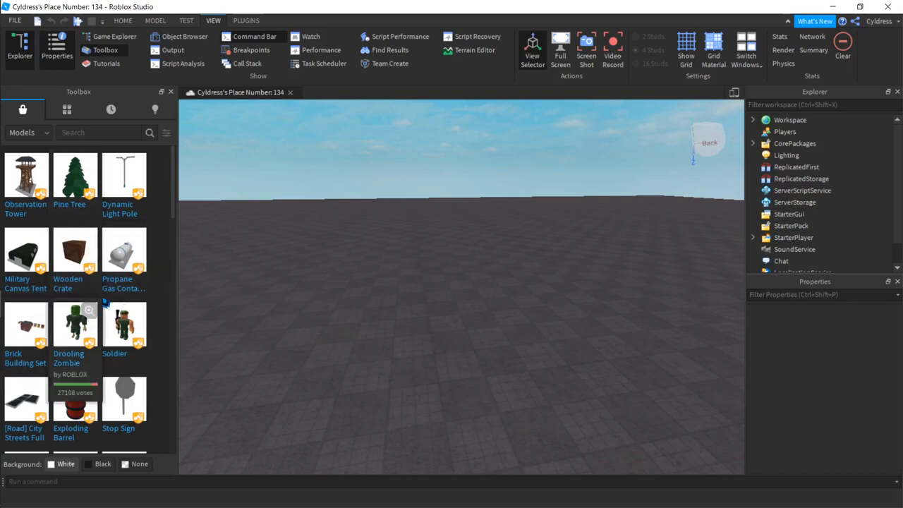
pyautogui.click(171, 92)
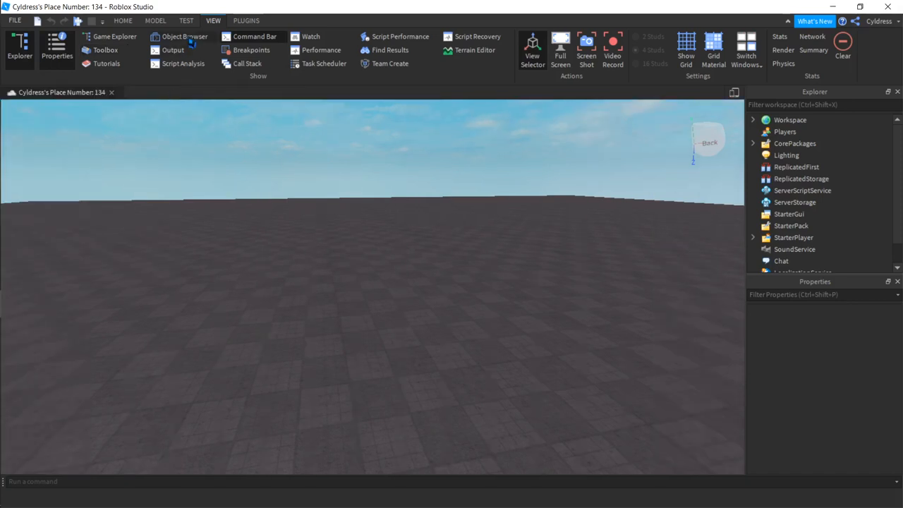
# - Insert a Block part on the baseplate
pyautogui.click(156, 22)
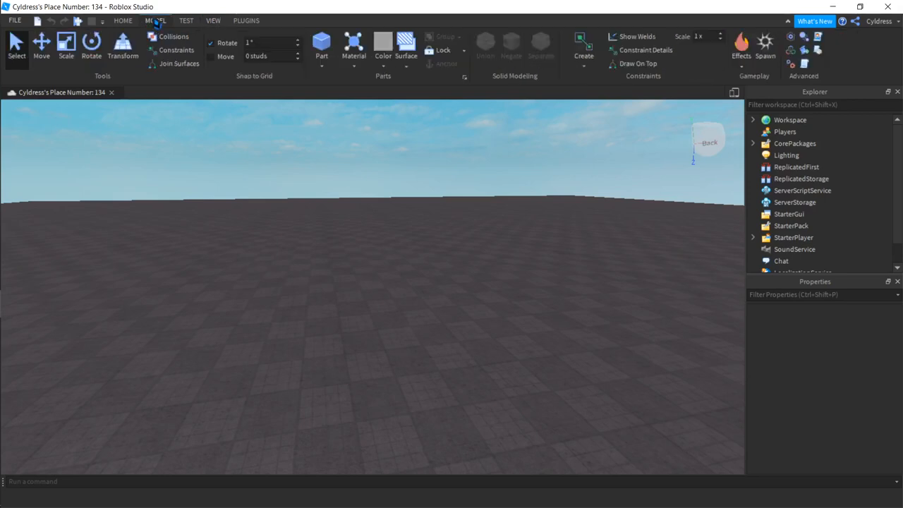
pyautogui.click(323, 65)
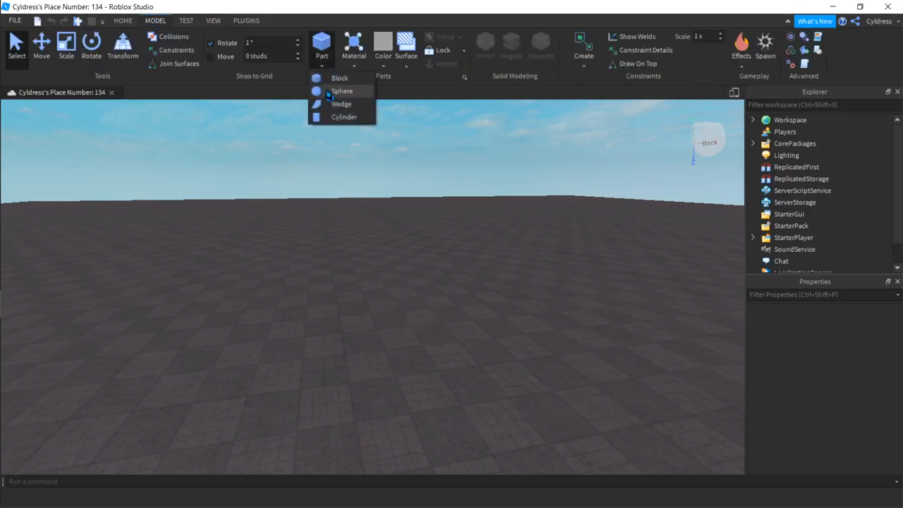
pyautogui.click(335, 80)
pyautogui.press('w')
pyautogui.moveTo(418, 294); pyautogui.dragTo(418, 294, button='right')
pyautogui.press('s')
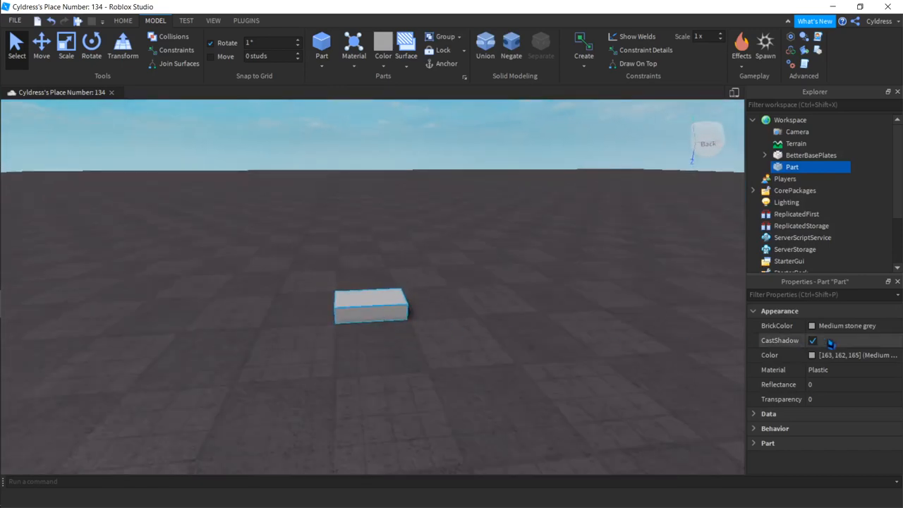
pyautogui.moveTo(546, 325); pyautogui.dragTo(549, 328, button='right')
pyautogui.press('w')
pyautogui.press('w')
pyautogui.press('s')
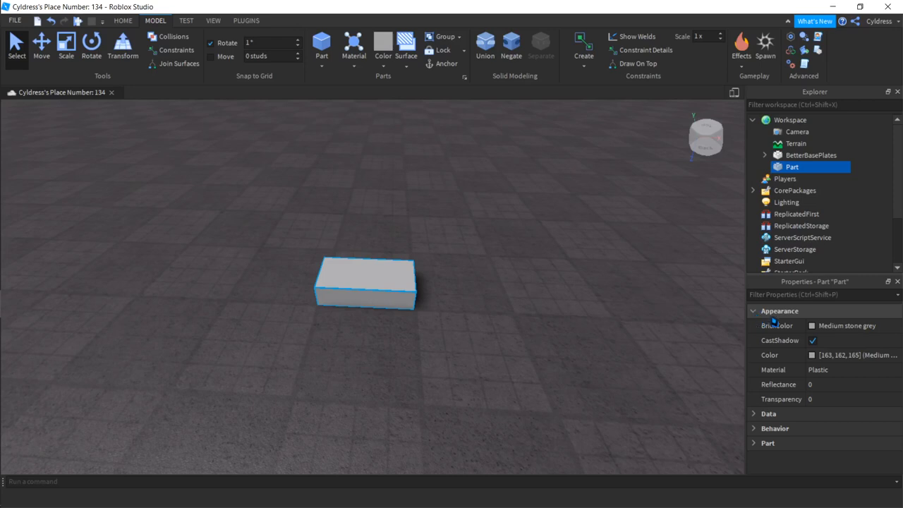
# - Set the block's BrickColor to Persimmon and deselect the block
pyautogui.click(814, 328)
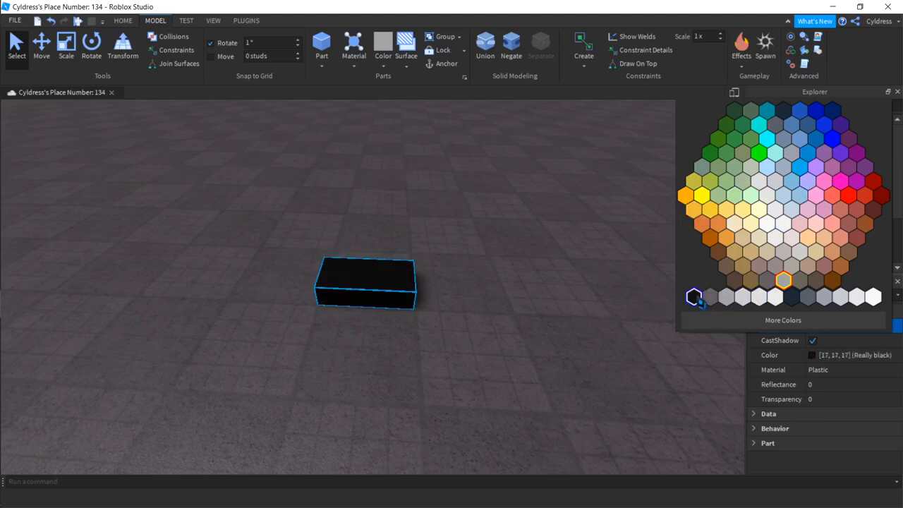
pyautogui.click(847, 195)
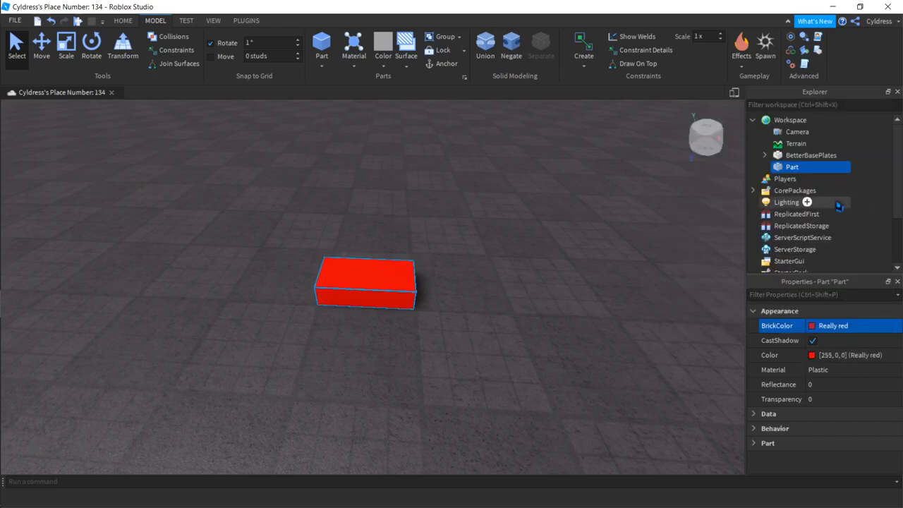
pyautogui.click(810, 325)
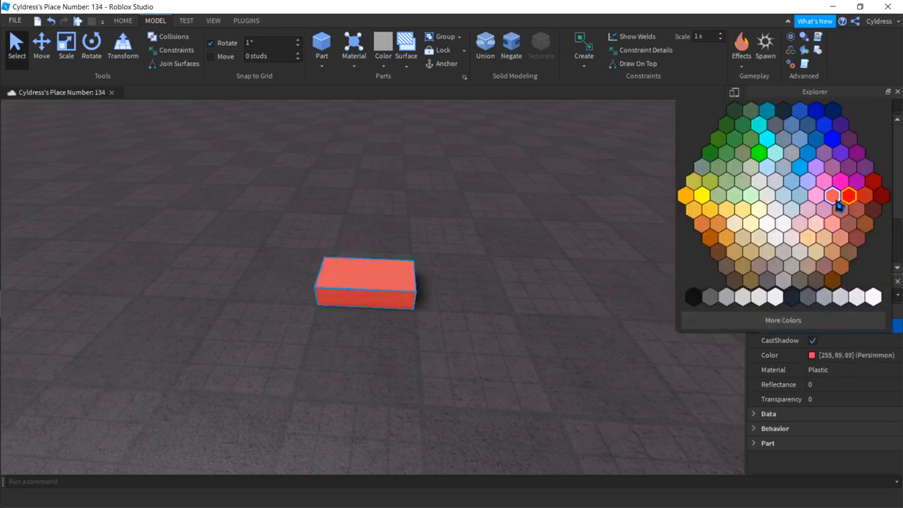
pyautogui.click(838, 204)
pyautogui.click(594, 346)
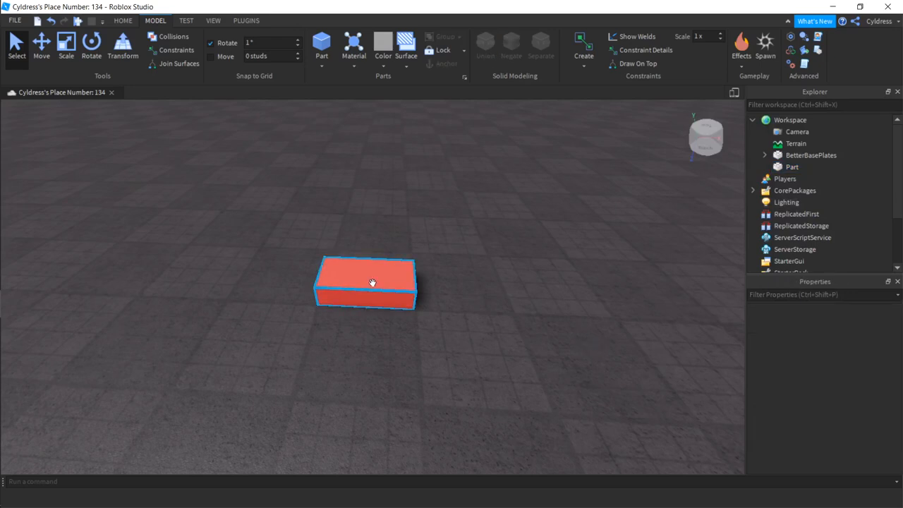
# - Rotate the block about a quarter turn with the Transform tool and adjust its height above the baseplate
pyautogui.click(372, 282)
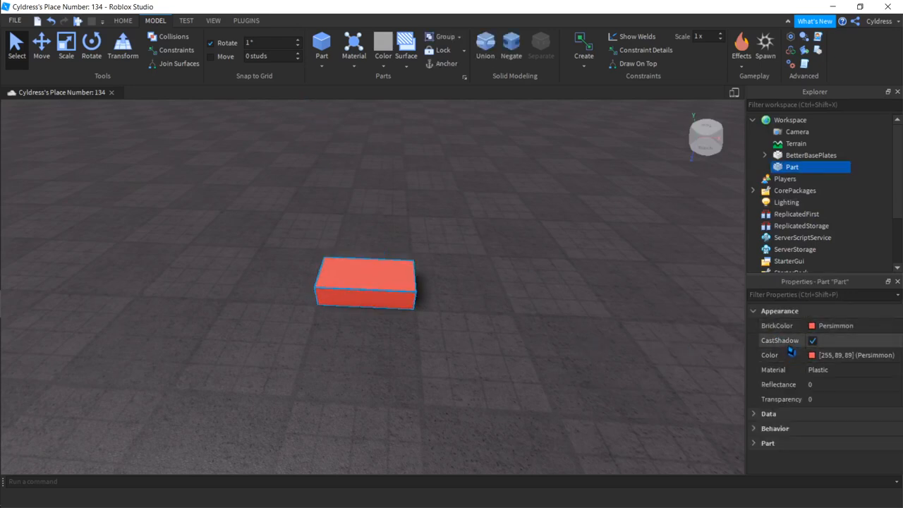
pyautogui.moveTo(790, 350)
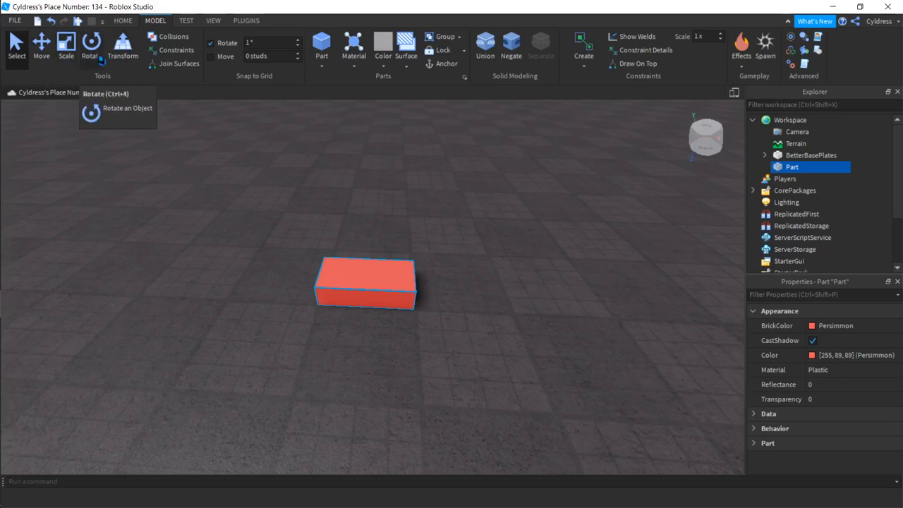
pyautogui.click(122, 50)
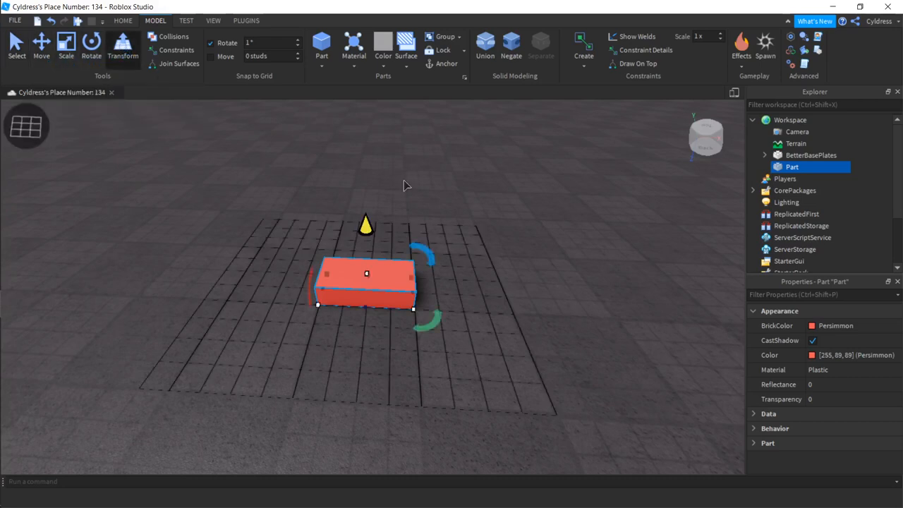
pyautogui.moveTo(366, 222); pyautogui.dragTo(365, 176)
pyautogui.moveTo(433, 291); pyautogui.dragTo(422, 241)
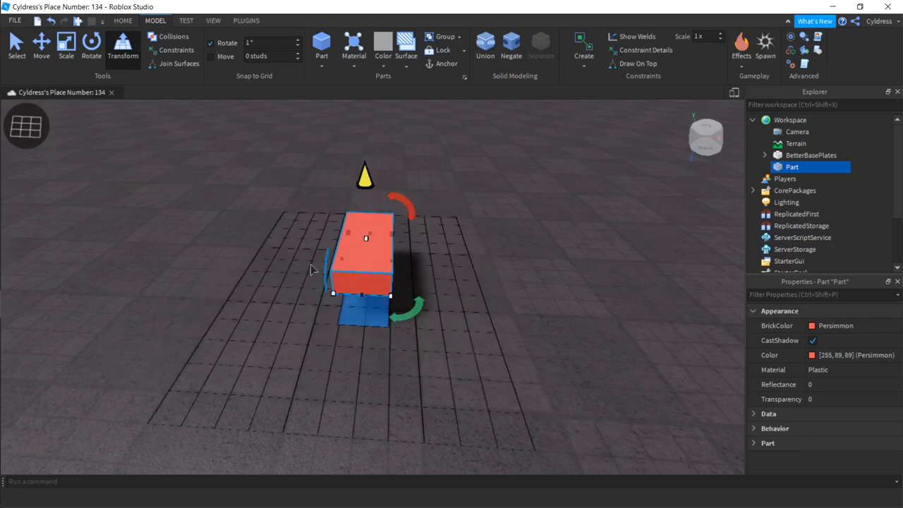
pyautogui.moveTo(325, 268)
pyautogui.mouseDown()
pyautogui.moveTo(328, 259)
pyautogui.moveTo(322, 302)
pyautogui.moveTo(323, 232)
pyautogui.moveTo(318, 275)
pyautogui.mouseUp()
pyautogui.moveTo(369, 174); pyautogui.dragTo(367, 210)
# - Narrow the block with the Transform tool, then stretch the same side outward to make it wide
pyautogui.moveTo(388, 324); pyautogui.dragTo(363, 317)
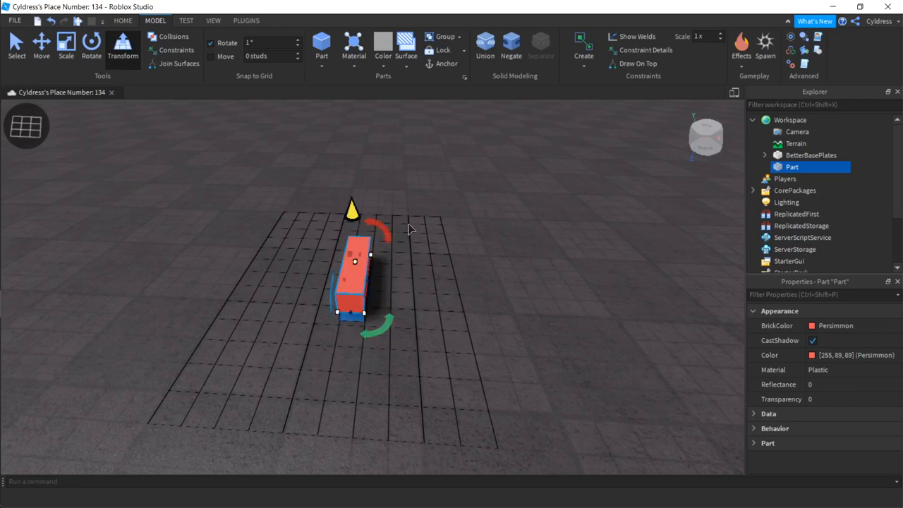
pyautogui.moveTo(436, 312); pyautogui.dragTo(432, 260, button='right')
pyautogui.moveTo(434, 190)
pyautogui.mouseDown()
pyautogui.moveTo(429, 238)
pyautogui.moveTo(435, 190)
pyautogui.mouseUp()
pyautogui.moveTo(468, 222); pyautogui.dragTo(478, 235, button='right')
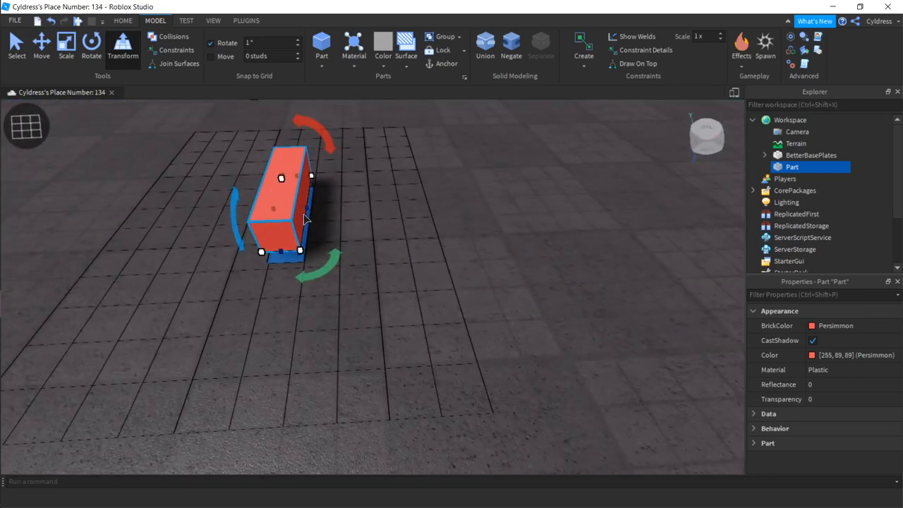
pyautogui.moveTo(308, 209); pyautogui.dragTo(388, 221)
pyautogui.moveTo(377, 247); pyautogui.dragTo(377, 245, button='right')
pyautogui.press('w')
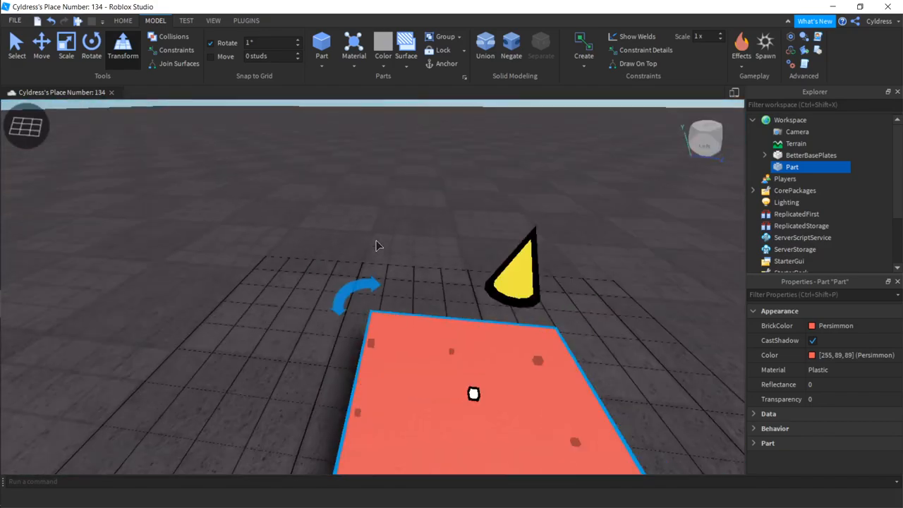
# - Adjust the block's size, height and rotation with the Transform tool, keeping it flat above the baseplate
pyautogui.scroll(-3, 428, 323)
pyautogui.moveTo(428, 323); pyautogui.dragTo(502, 299)
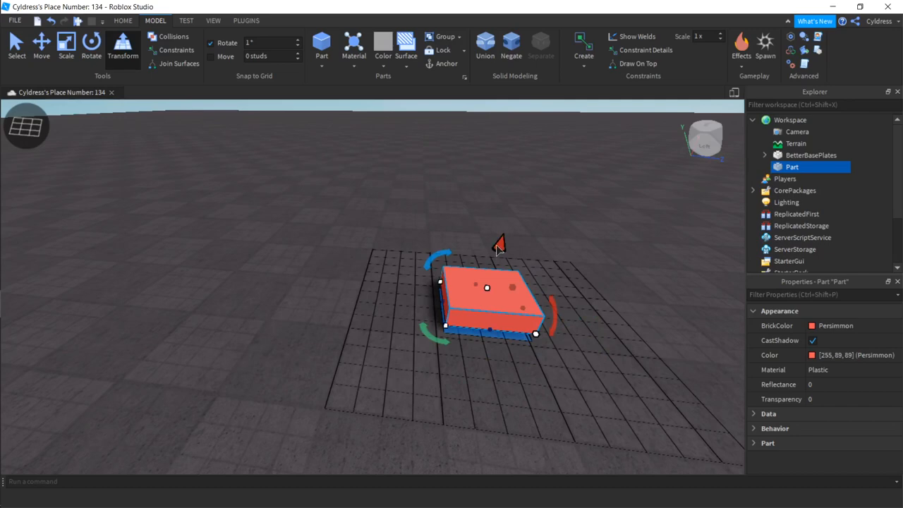
pyautogui.moveTo(498, 243); pyautogui.dragTo(499, 235)
pyautogui.moveTo(438, 251)
pyautogui.mouseDown()
pyautogui.moveTo(397, 283)
pyautogui.moveTo(412, 247)
pyautogui.moveTo(407, 259)
pyautogui.moveTo(420, 248)
pyautogui.mouseUp()
pyautogui.moveTo(539, 362); pyautogui.dragTo(538, 362, button='right')
pyautogui.press('s')
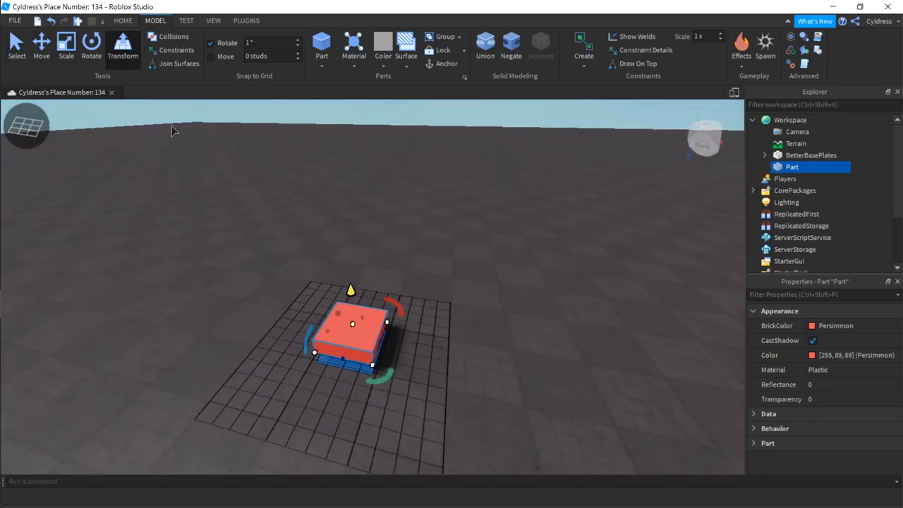
pyautogui.press('a')
pyautogui.press('w')
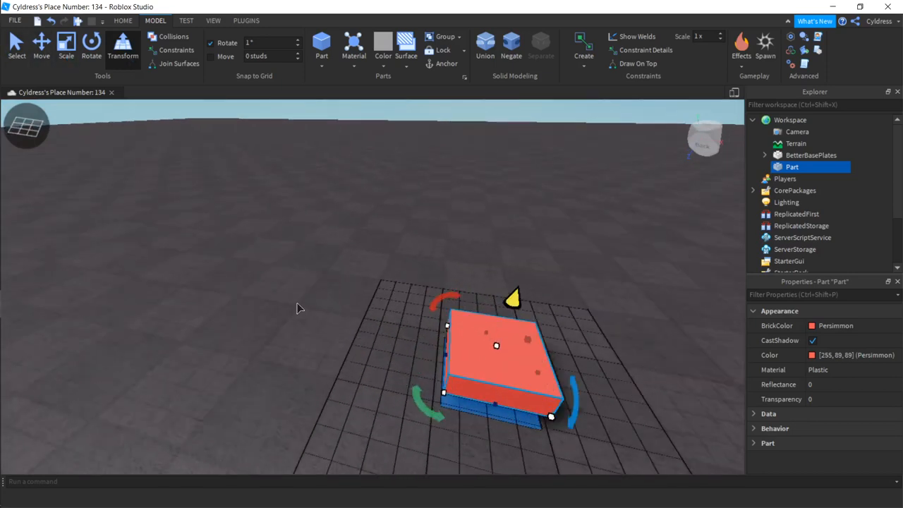
# - Lift the block off the baseplate with the Move tool and shift it horizontally along its axes
pyautogui.click(42, 50)
pyautogui.press('f')
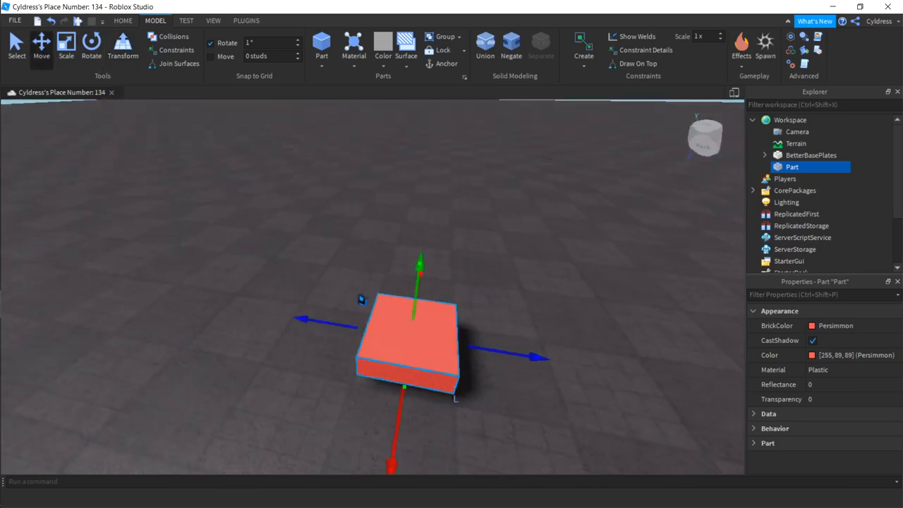
pyautogui.moveTo(414, 291); pyautogui.dragTo(417, 250)
pyautogui.moveTo(505, 323); pyautogui.dragTo(432, 317)
pyautogui.moveTo(315, 379); pyautogui.dragTo(344, 337)
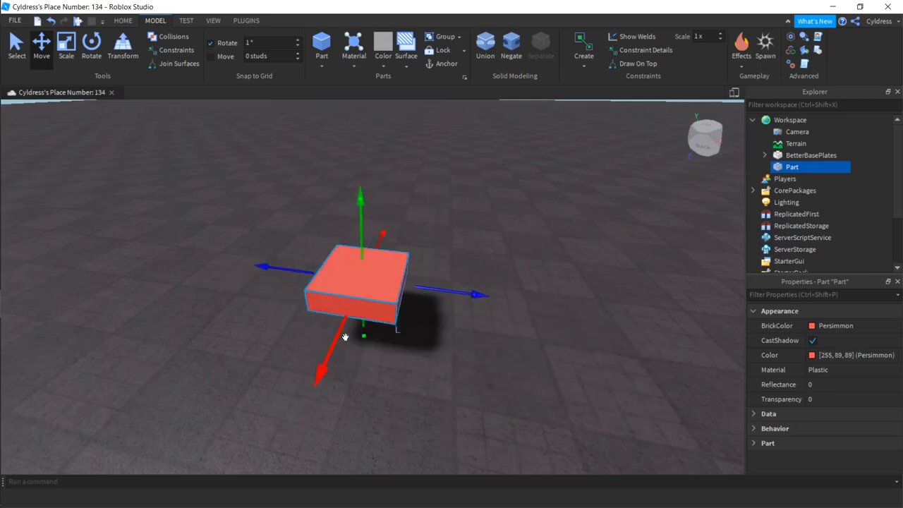
pyautogui.moveTo(428, 289); pyautogui.dragTo(556, 302)
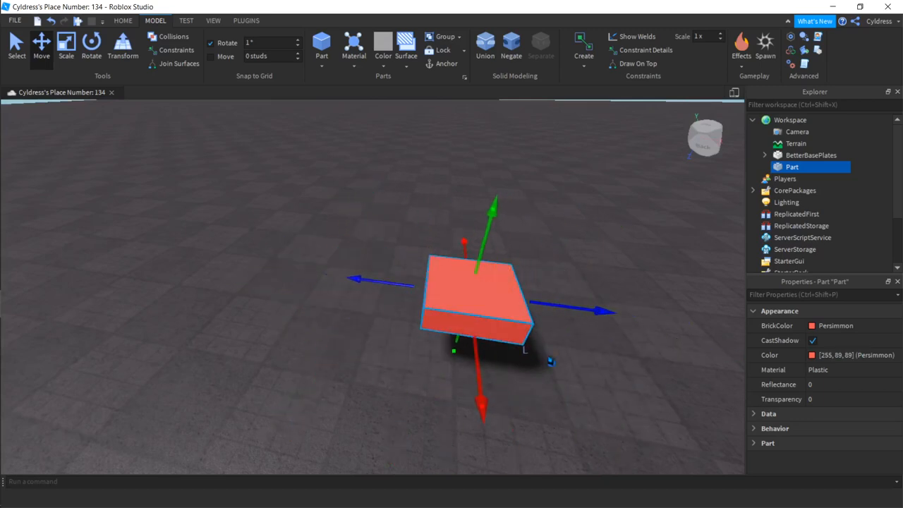
pyautogui.press('f')
pyautogui.moveTo(559, 344)
pyautogui.mouseDown(button='right')
pyautogui.moveTo(557, 335)
pyautogui.moveTo(559, 343)
pyautogui.mouseUp(button='right')
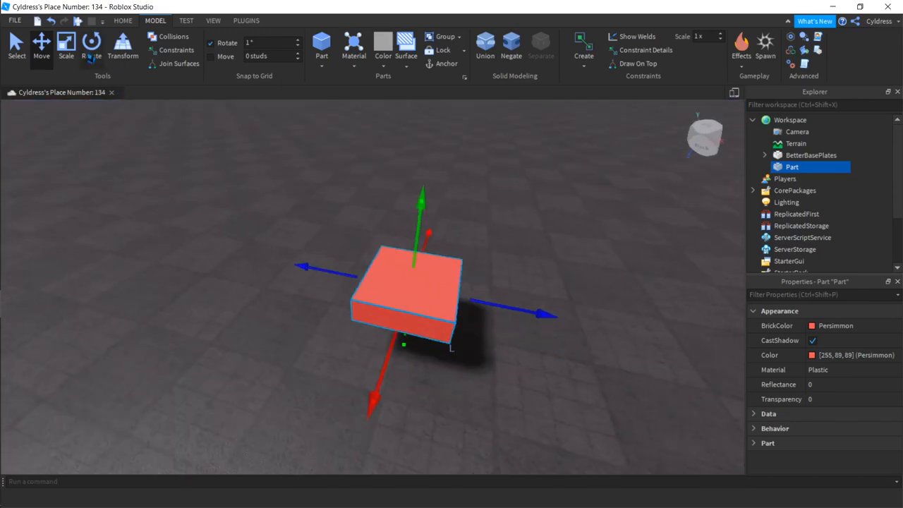
# - Enlarge the block with the Scale tool, stretching it upward, sideways and backward into a larger box
pyautogui.click(67, 44)
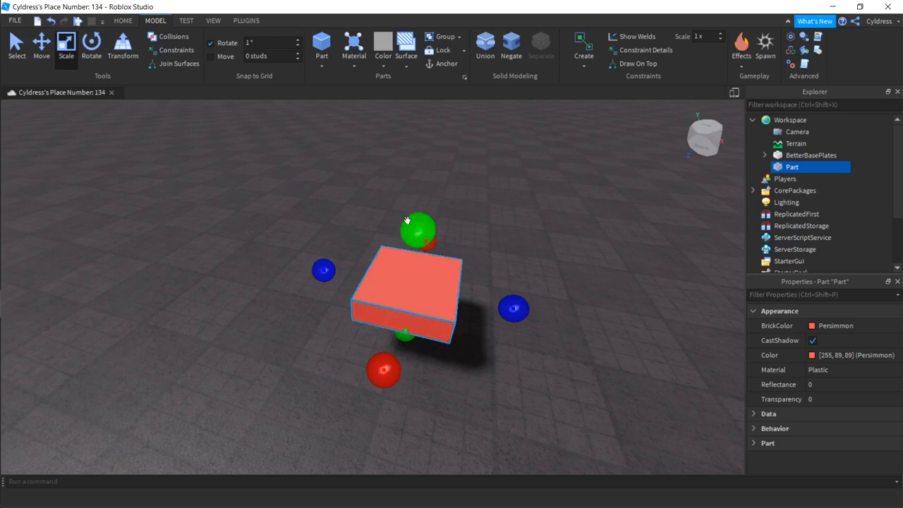
pyautogui.moveTo(410, 223); pyautogui.dragTo(412, 203)
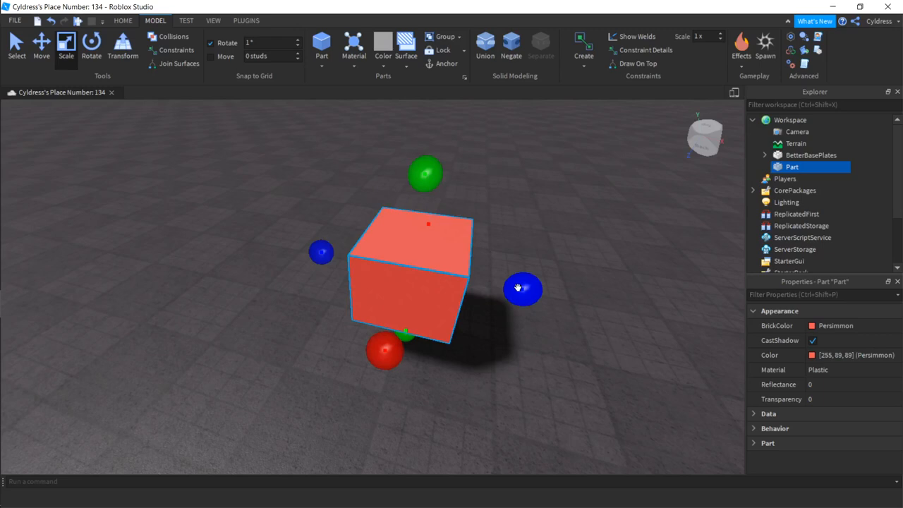
pyautogui.moveTo(518, 288); pyautogui.dragTo(573, 313)
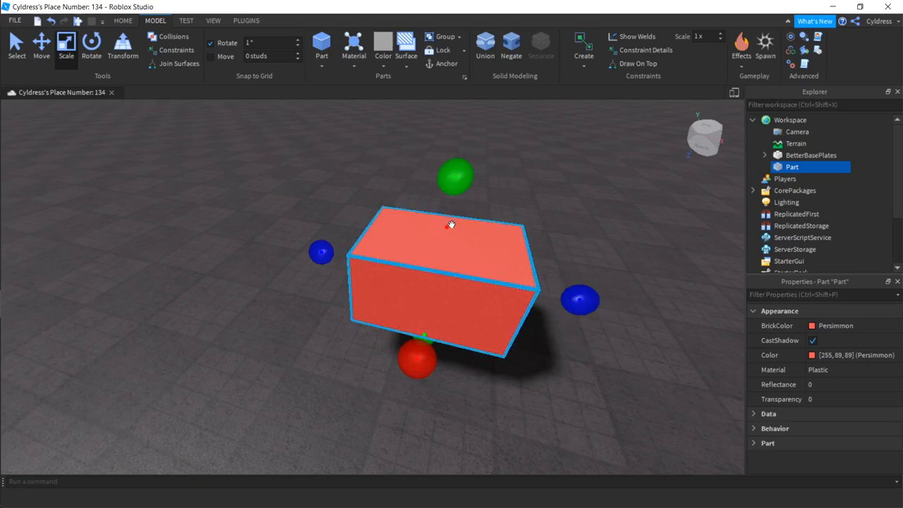
pyautogui.moveTo(449, 226); pyautogui.dragTo(460, 165)
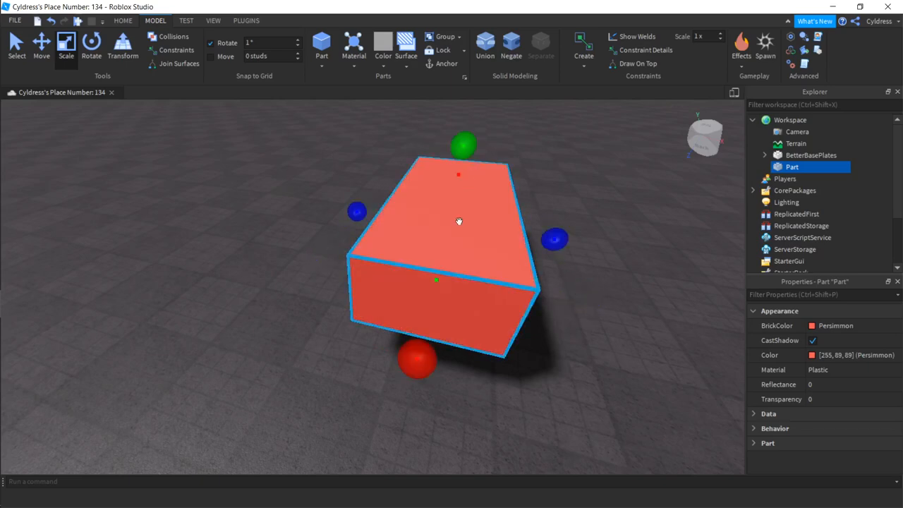
# - Rotate the block back and forth about its vertical axis with the Rotate tool, keeping it level
pyautogui.moveTo(459, 165); pyautogui.dragTo(450, 251, button='right')
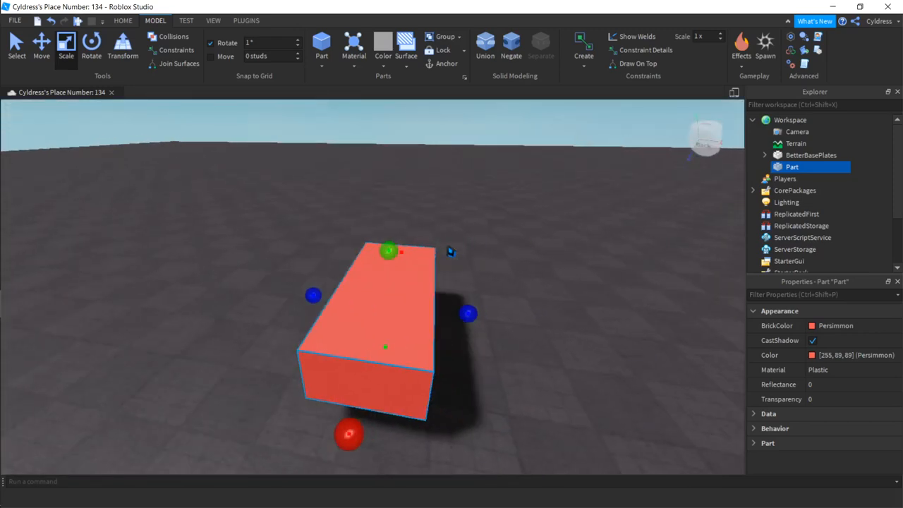
pyautogui.click(99, 60)
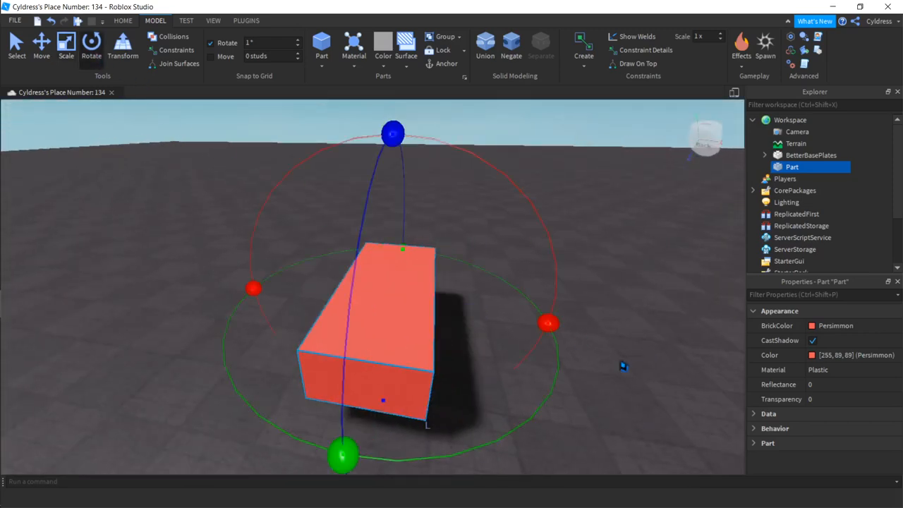
pyautogui.moveTo(342, 455); pyautogui.dragTo(247, 288)
pyautogui.moveTo(327, 143); pyautogui.dragTo(243, 234)
pyautogui.click(404, 290)
pyautogui.moveTo(406, 160); pyautogui.dragTo(459, 411)
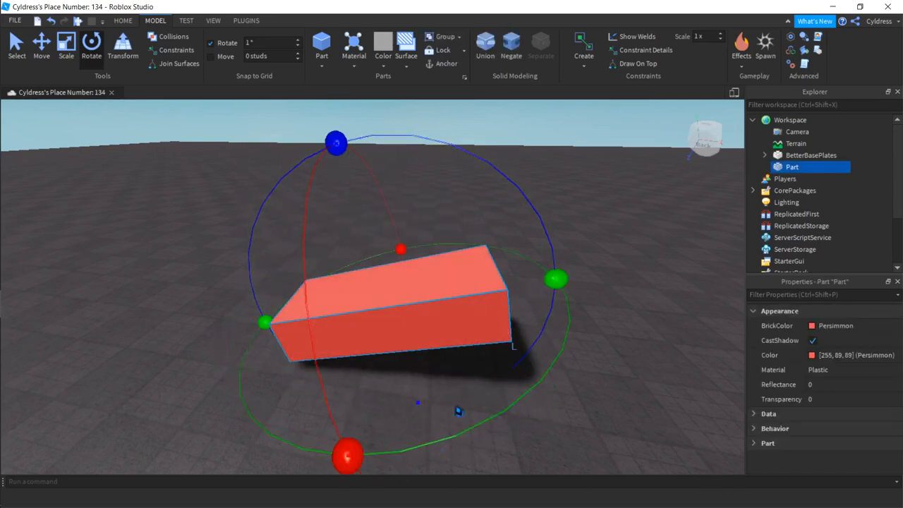
pyautogui.moveTo(554, 281); pyautogui.dragTo(424, 372)
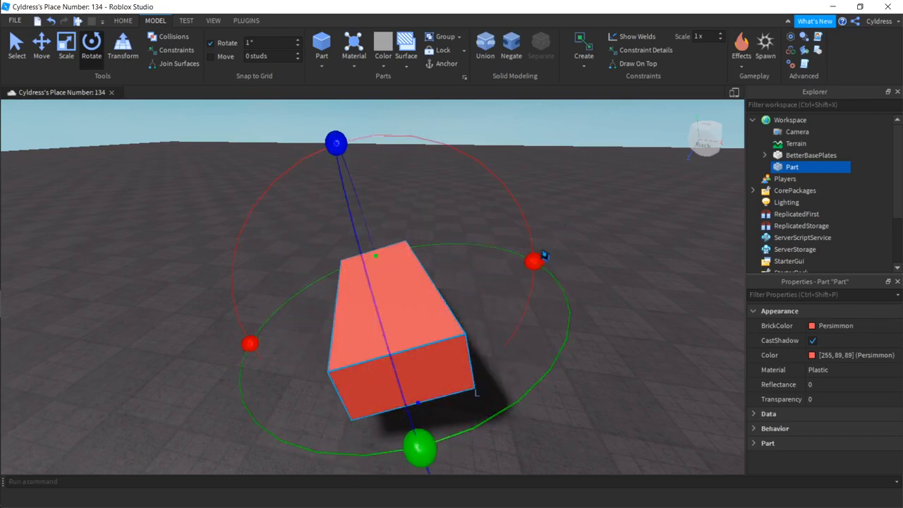
# - Tilt and turn the block about several axes with the Rotate tool so it sits at a slant
pyautogui.moveTo(544, 255); pyautogui.dragTo(323, 300)
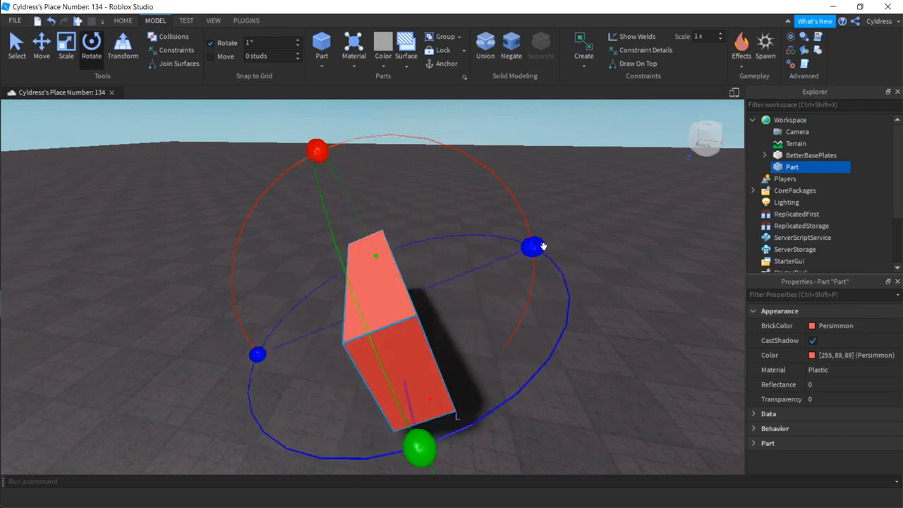
pyautogui.moveTo(543, 246); pyautogui.dragTo(506, 343)
pyautogui.moveTo(534, 248); pyautogui.dragTo(536, 323)
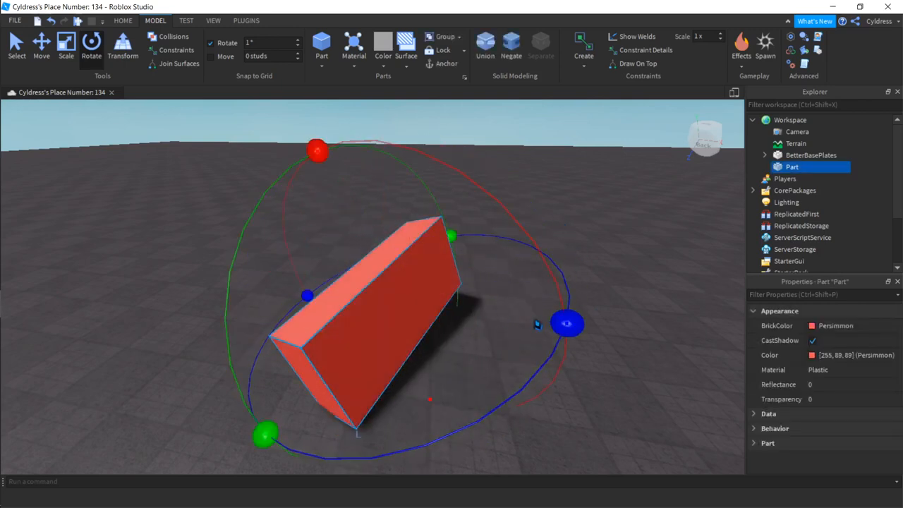
pyautogui.moveTo(315, 155); pyautogui.dragTo(419, 151)
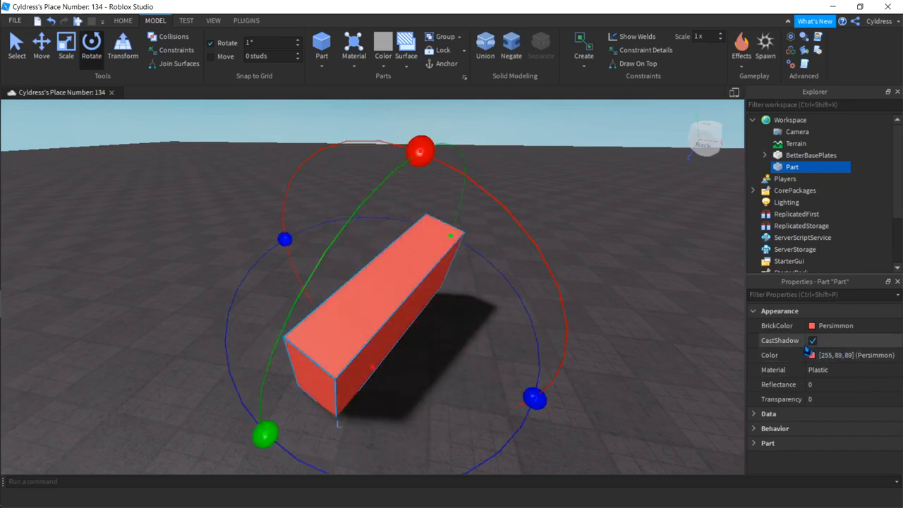
# - Raise the tilted block higher above the baseplate along its blue axis with the Move tool
pyautogui.press('a')
pyautogui.moveTo(349, 350); pyautogui.dragTo(353, 357, button='right')
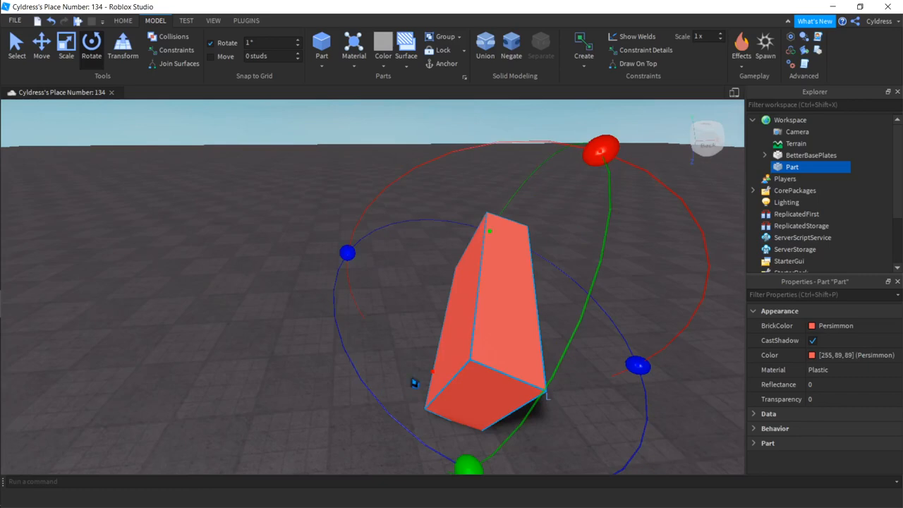
pyautogui.press('d')
pyautogui.moveTo(415, 382); pyautogui.dragTo(415, 382, button='right')
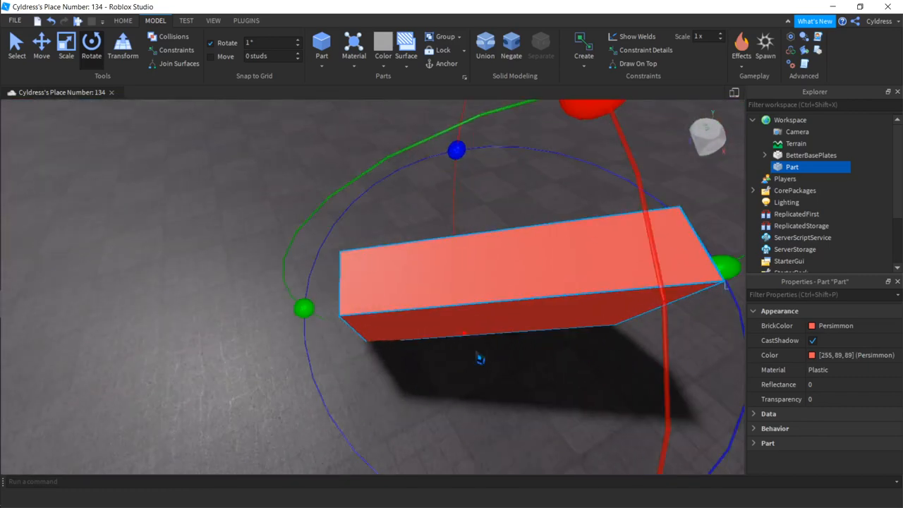
pyautogui.moveTo(463, 291); pyautogui.dragTo(463, 291, button='right')
pyautogui.press('s')
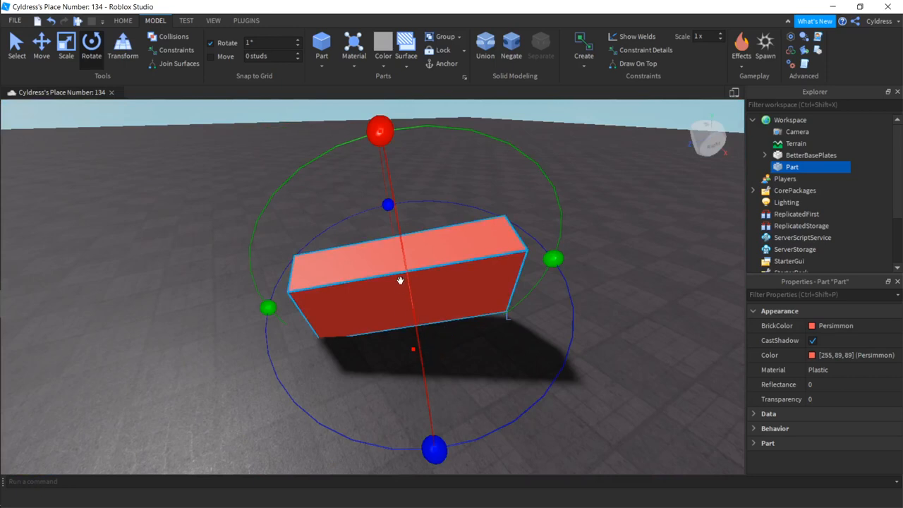
pyautogui.hotkey('ctrl', '2')
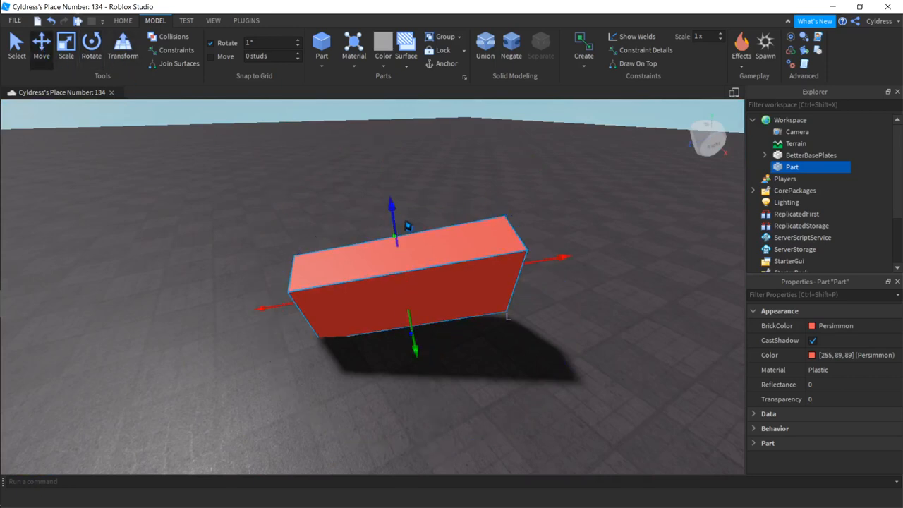
pyautogui.moveTo(387, 221); pyautogui.dragTo(385, 186)
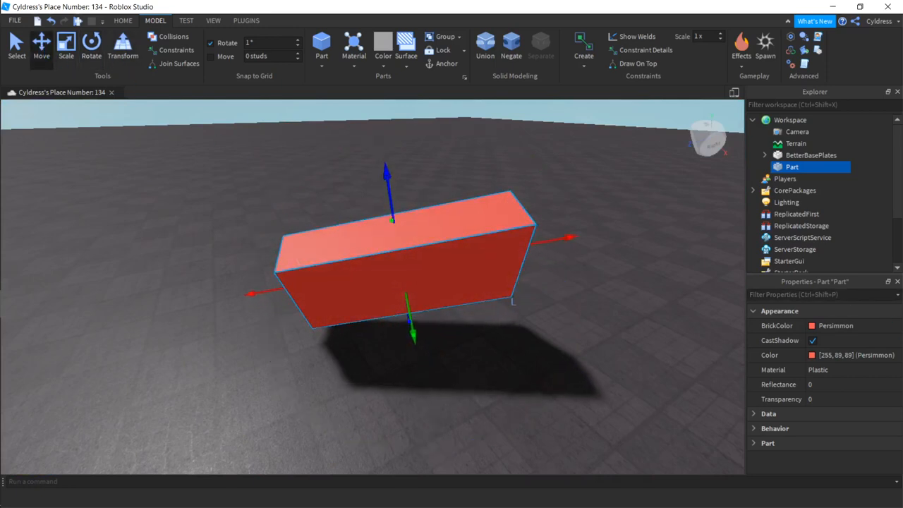
# - Disable the block's CastShadow property and enable it again
pyautogui.click(812, 341)
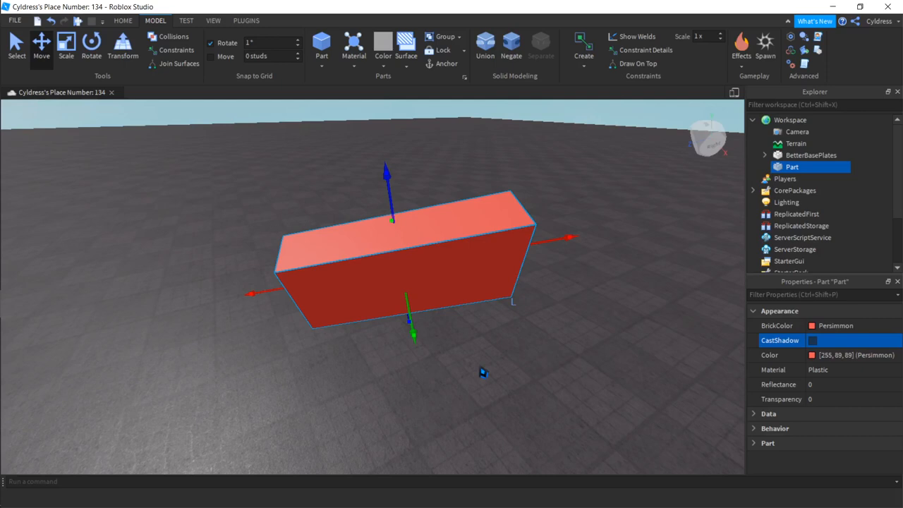
pyautogui.click(813, 342)
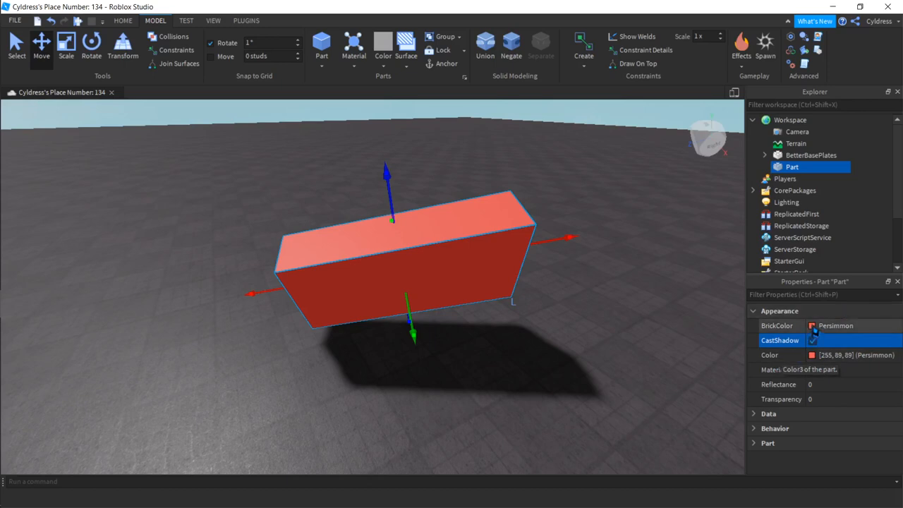
# - Darken the block's Color property to the dark red 144, 50, 50
pyautogui.click(812, 355)
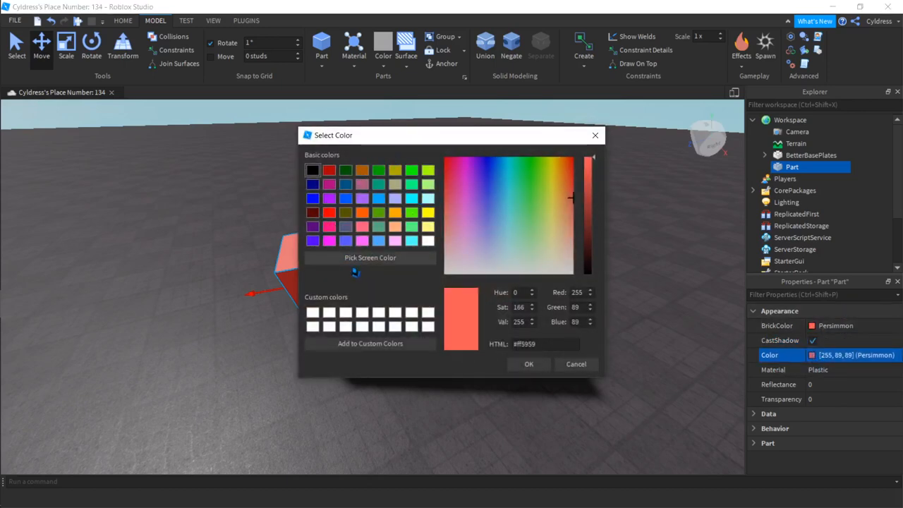
pyautogui.moveTo(585, 169); pyautogui.dragTo(586, 208)
pyautogui.moveTo(481, 141); pyautogui.dragTo(109, 170)
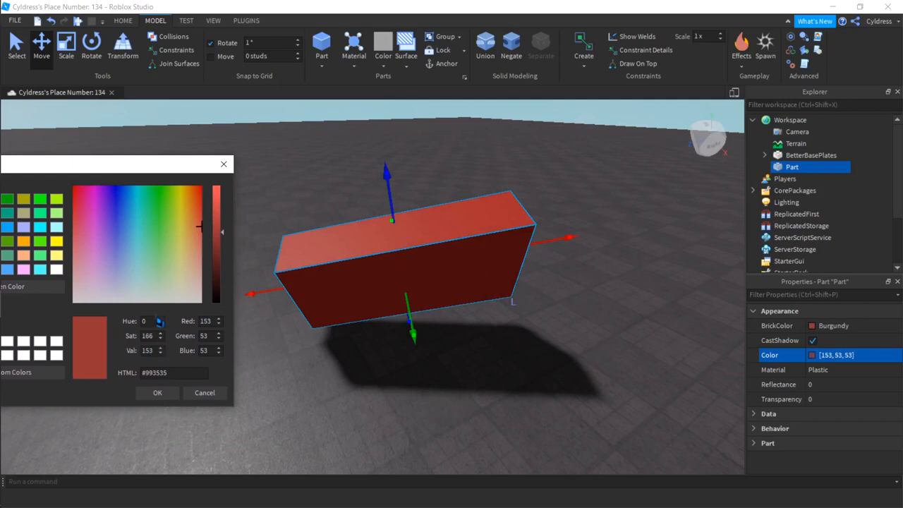
pyautogui.moveTo(220, 257)
pyautogui.mouseDown()
pyautogui.moveTo(220, 211)
pyautogui.moveTo(221, 301)
pyautogui.moveTo(229, 245)
pyautogui.mouseUp()
pyautogui.click(159, 393)
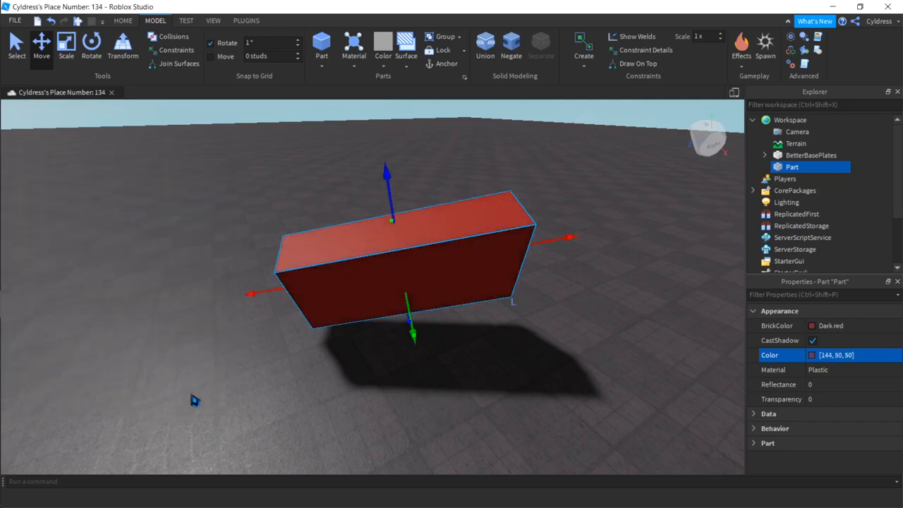
# - Try Concrete and Foil as the block's material
pyautogui.click(857, 374)
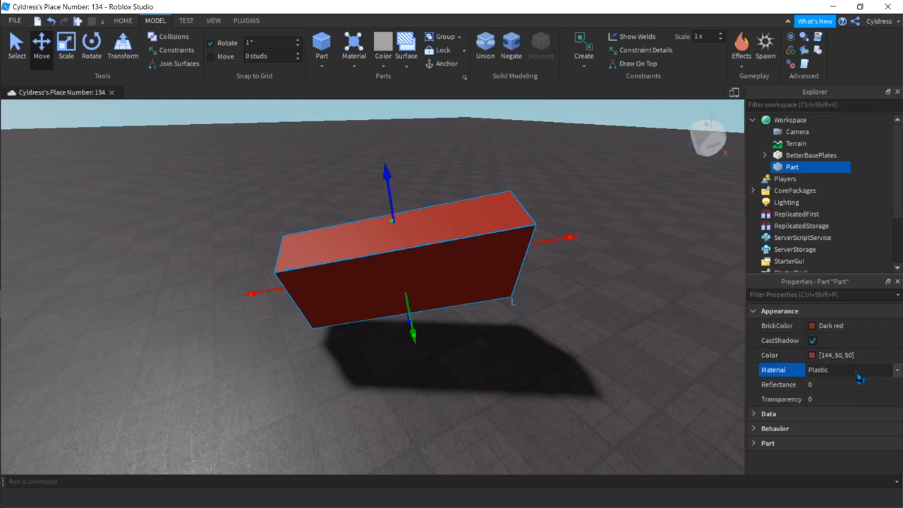
pyautogui.scroll(-2, 847, 409)
pyautogui.scroll(4, 848, 409)
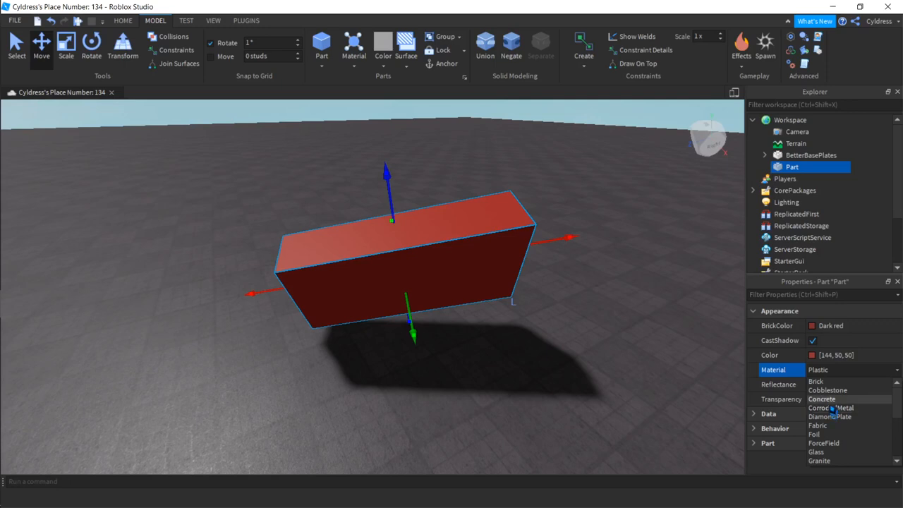
pyautogui.click(831, 403)
pyautogui.click(839, 370)
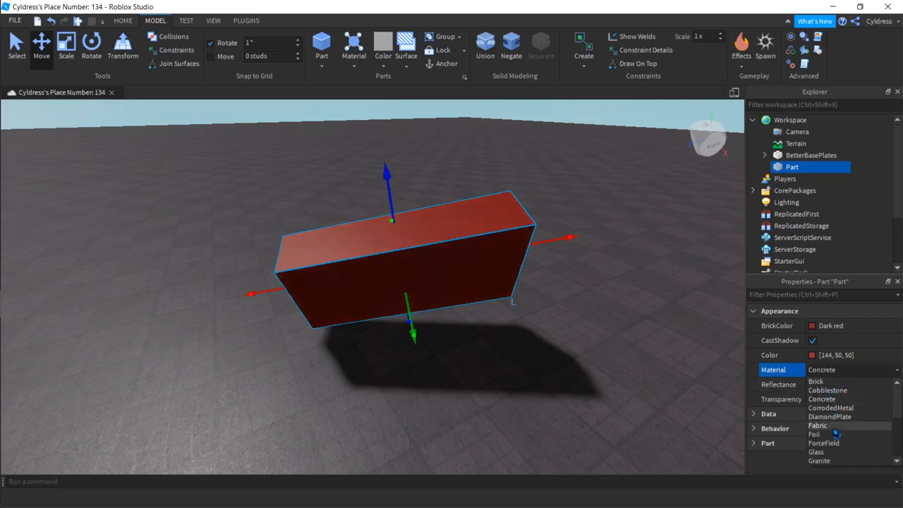
pyautogui.click(818, 434)
pyautogui.click(839, 369)
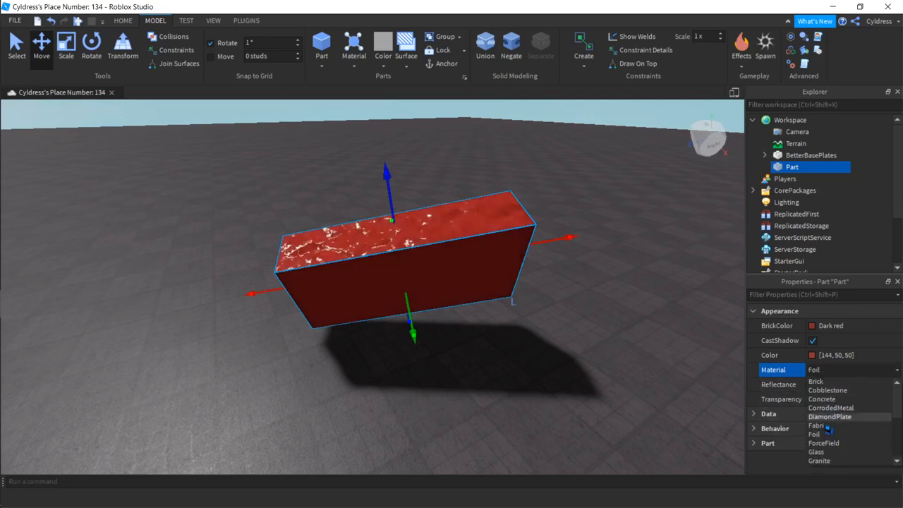
pyautogui.scroll(-1, 832, 423)
pyautogui.click(835, 423)
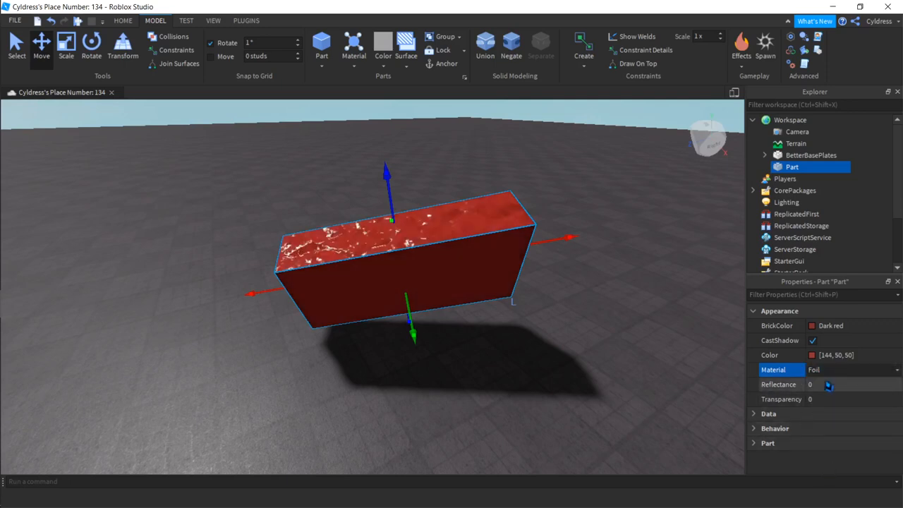
# - Try Wood and Sand as the block's material
pyautogui.click(827, 356)
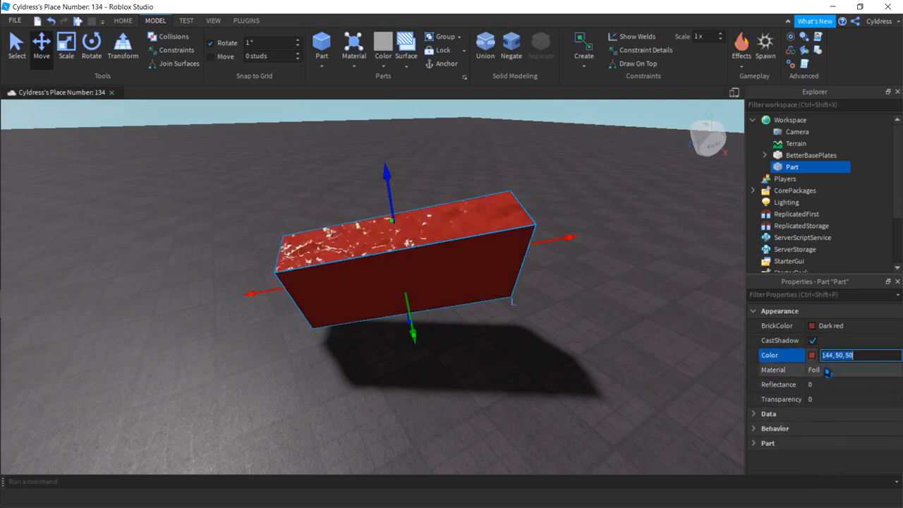
pyautogui.click(826, 371)
pyautogui.click(829, 371)
pyautogui.scroll(-2, 829, 416)
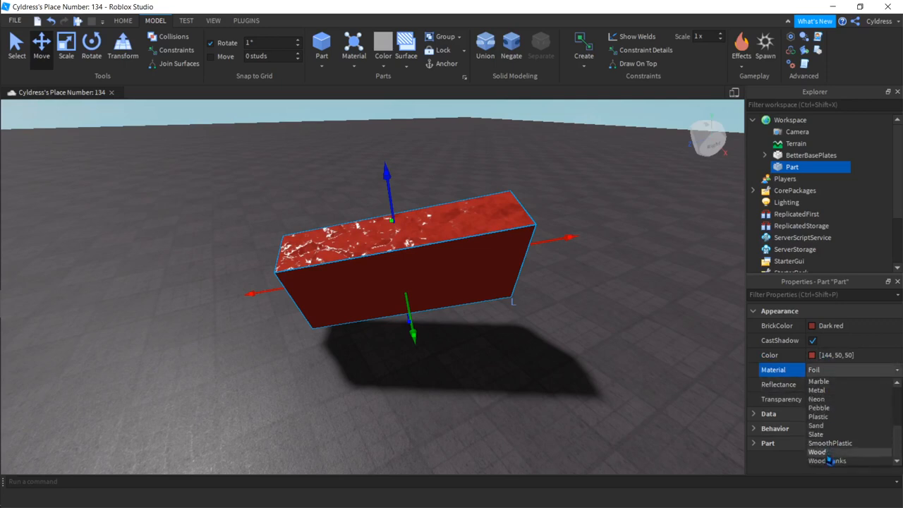
pyautogui.click(829, 455)
pyautogui.click(829, 370)
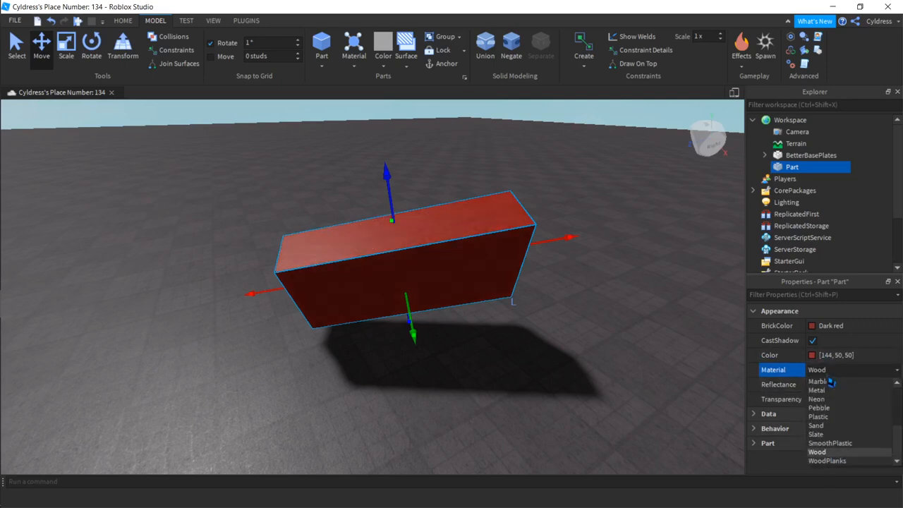
pyautogui.click(820, 426)
# - Set the block's material to Neon, deselect the block to check its look, and select it again
pyautogui.click(832, 368)
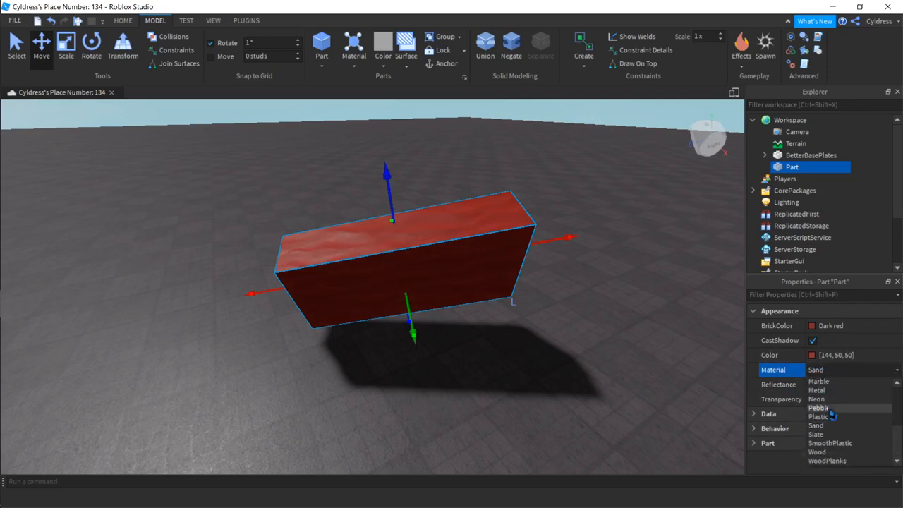
pyautogui.click(818, 399)
pyautogui.click(614, 326)
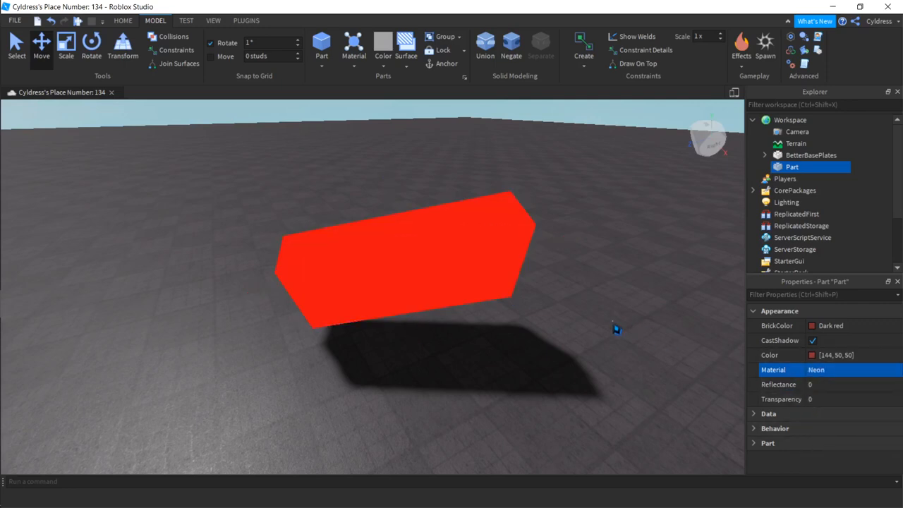
pyautogui.click(459, 251)
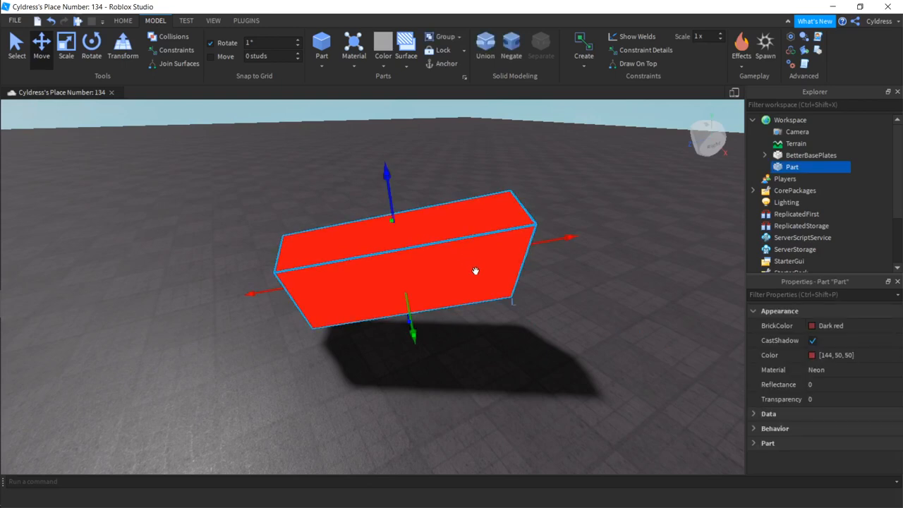
# - Open the block's Reflectance value for editing and inspect the neon block from another angle
pyautogui.moveTo(778, 168)
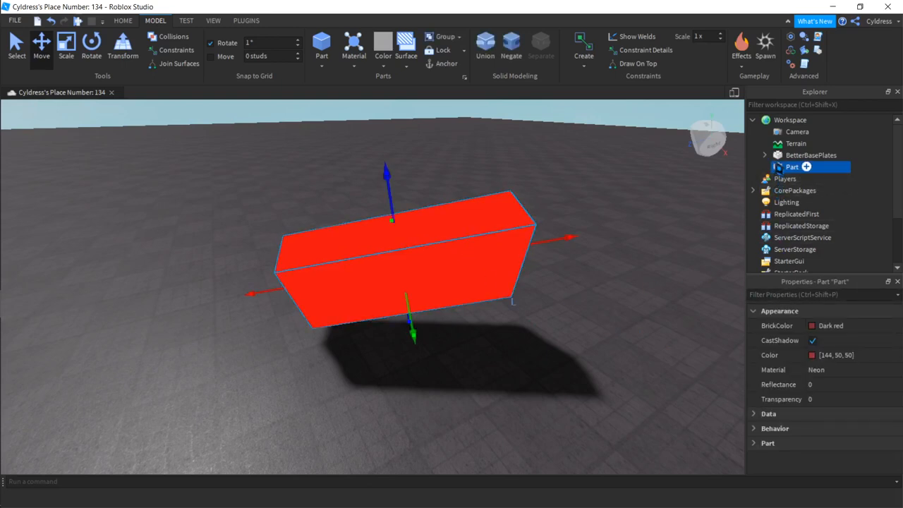
pyautogui.click(786, 392)
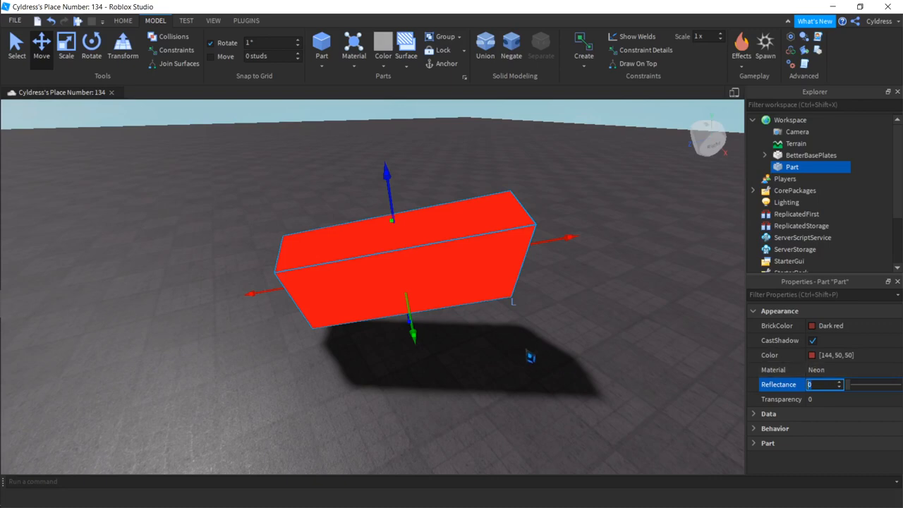
pyautogui.moveTo(517, 347); pyautogui.dragTo(523, 354, button='right')
pyautogui.scroll(2, 523, 353)
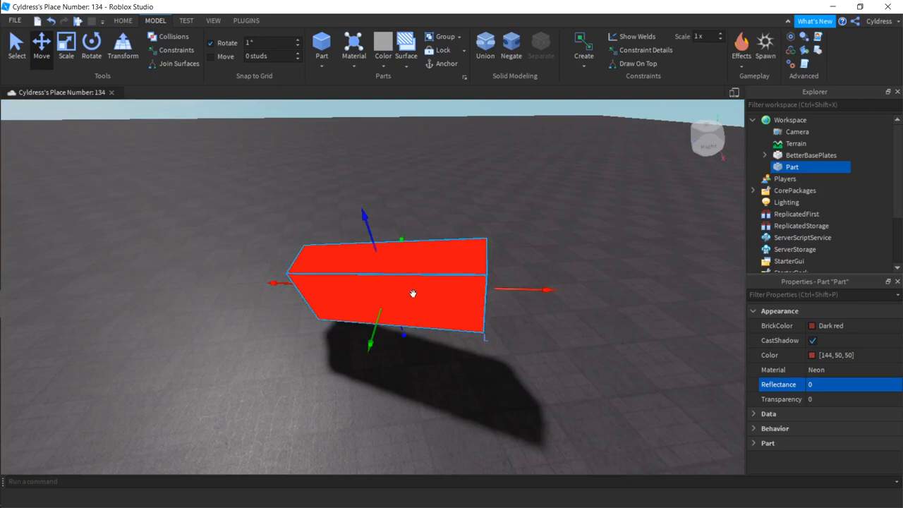
# - Set the block's Reflectance to 1 and its material to Glass, and deselect it to check the reflections
pyautogui.click(850, 390)
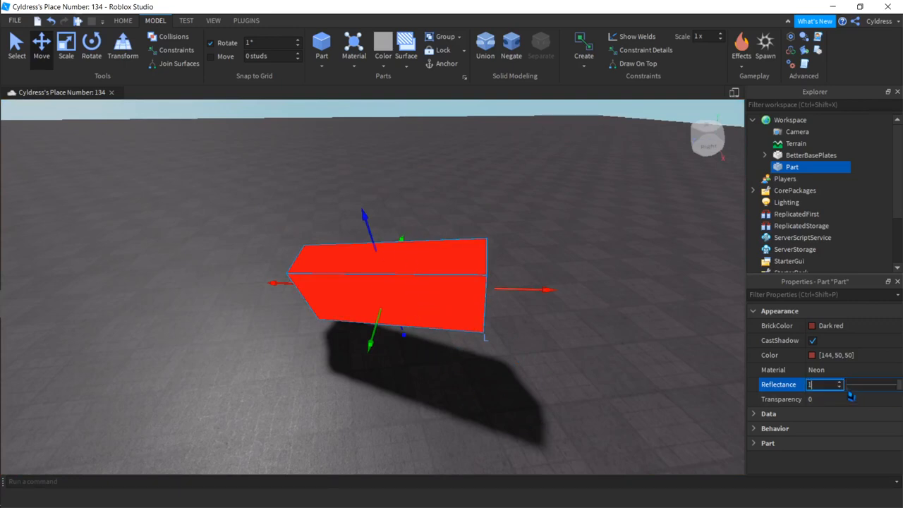
pyautogui.click(825, 372)
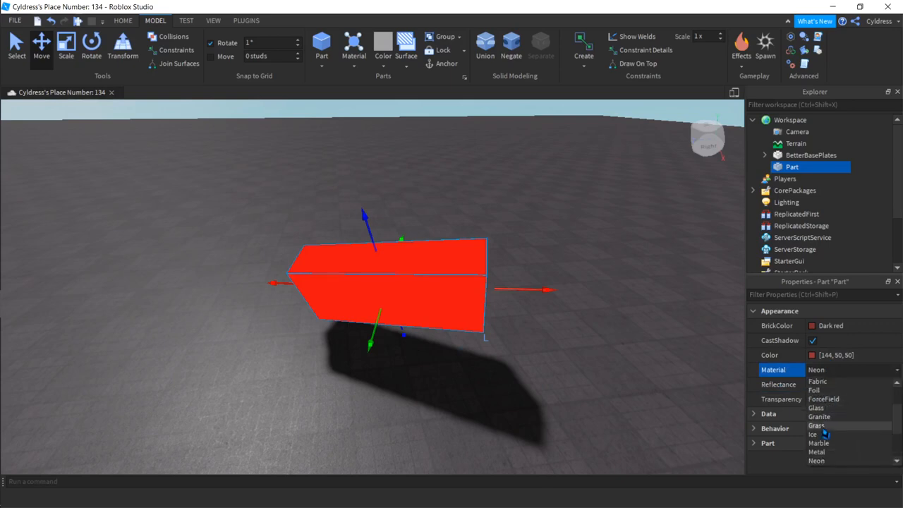
pyautogui.click(818, 407)
pyautogui.click(520, 371)
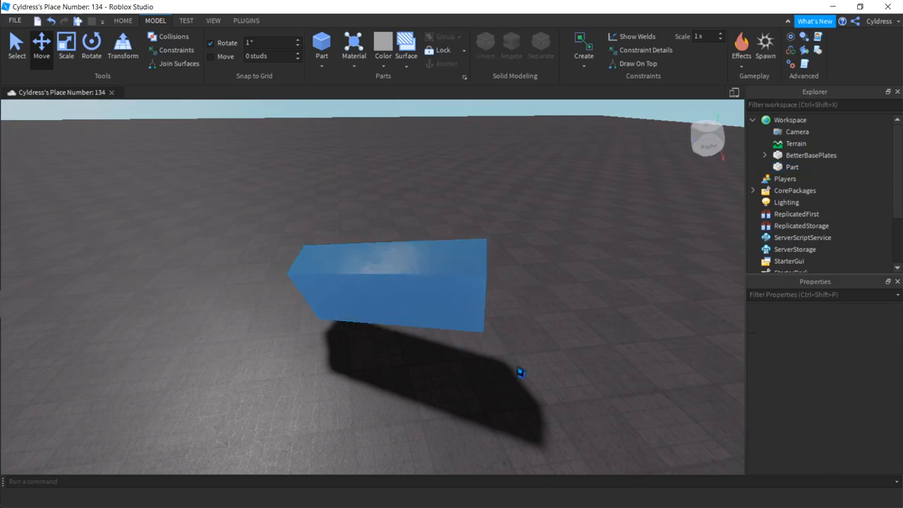
pyautogui.moveTo(520, 372)
pyautogui.mouseDown(button='right')
pyautogui.moveTo(515, 364)
pyautogui.moveTo(507, 375)
pyautogui.mouseUp(button='right')
pyautogui.scroll(-4, 517, 369)
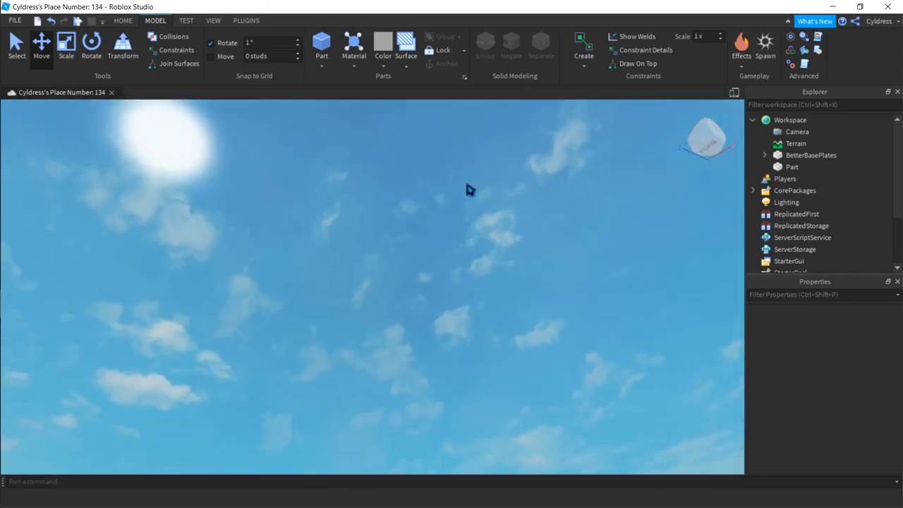
pyautogui.moveTo(452, 320)
pyautogui.mouseDown(button='right')
pyautogui.moveTo(448, 306)
pyautogui.moveTo(452, 313)
pyautogui.mouseUp(button='right')
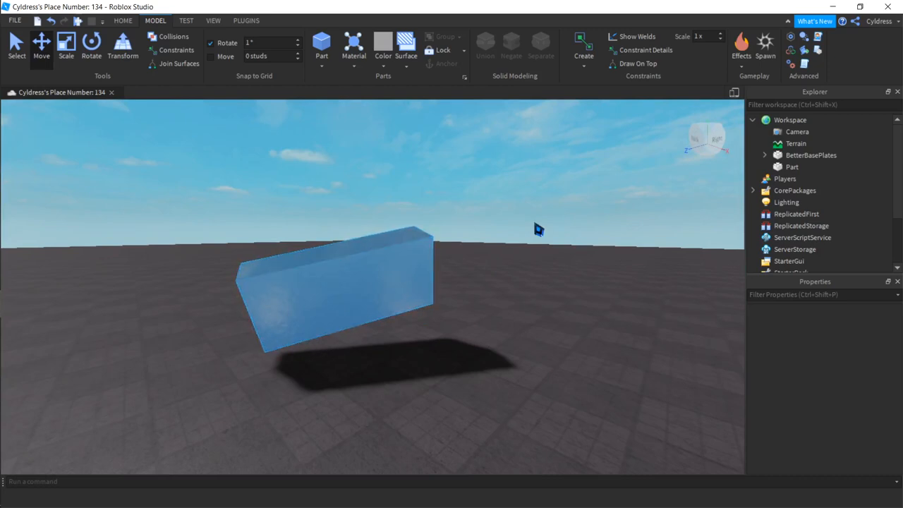
# - Select the glass block again, set its Transparency to 0.5, and deselect it
pyautogui.click(788, 167)
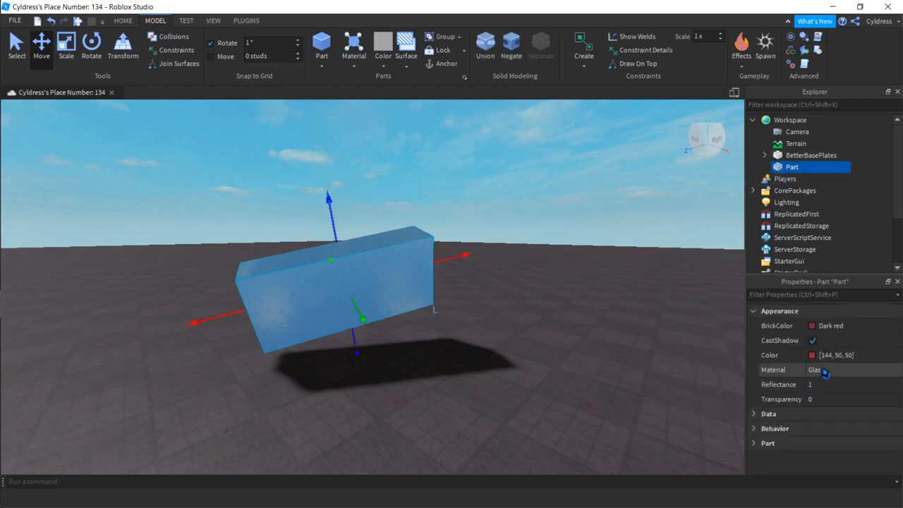
pyautogui.click(820, 399)
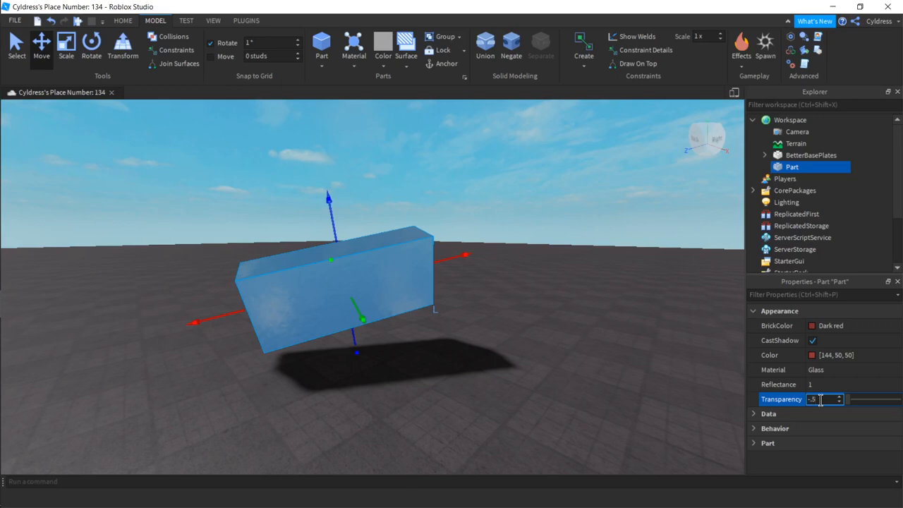
pyautogui.write('.5')
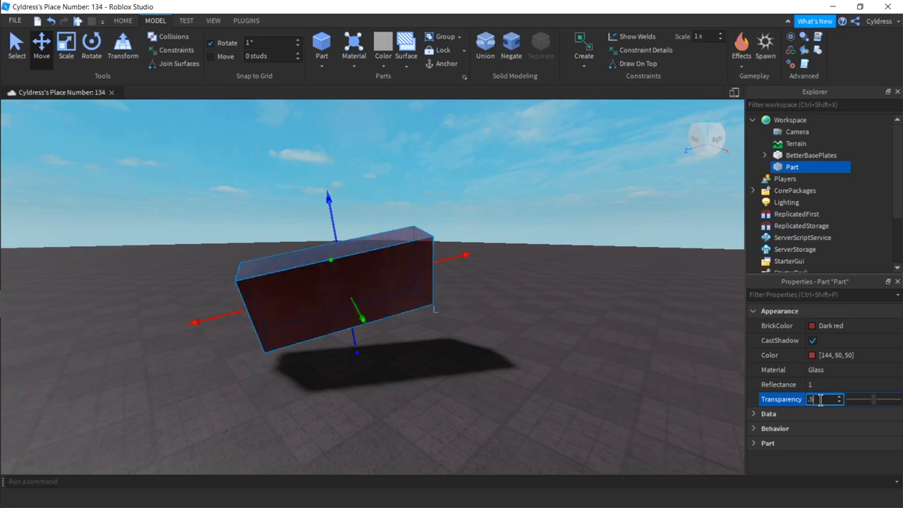
pyautogui.press('Return')
pyautogui.click(585, 365)
# - Examine the semi-transparent glass block up close, from farther away and from several sides
pyautogui.scroll(10, 585, 365)
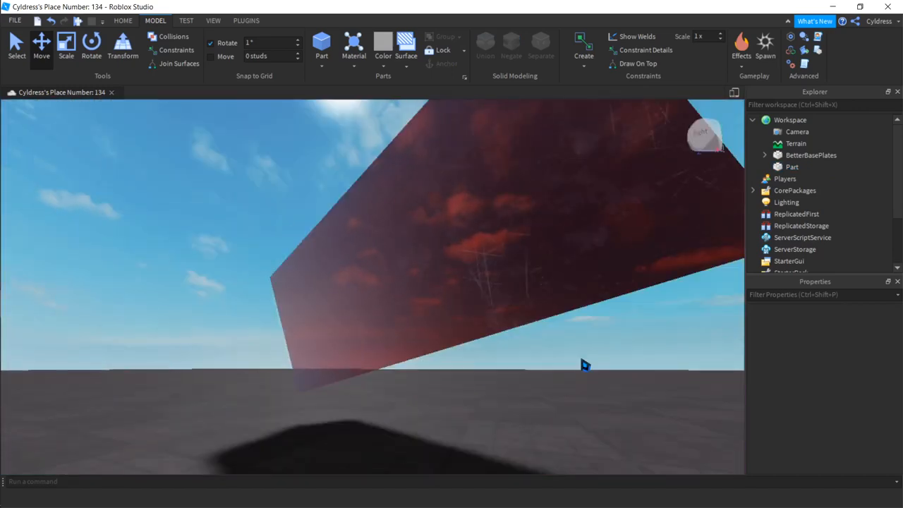
pyautogui.moveTo(584, 365); pyautogui.dragTo(584, 365, button='right')
pyautogui.press('w')
pyautogui.press('s')
pyautogui.press('w')
pyautogui.press('s')
pyautogui.press('a')
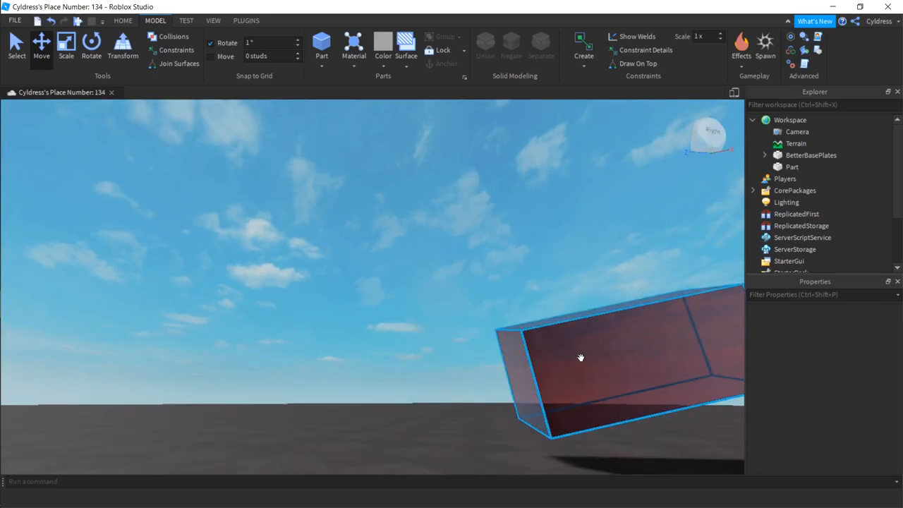
pyautogui.press('d')
pyautogui.press('d')
pyautogui.press('a')
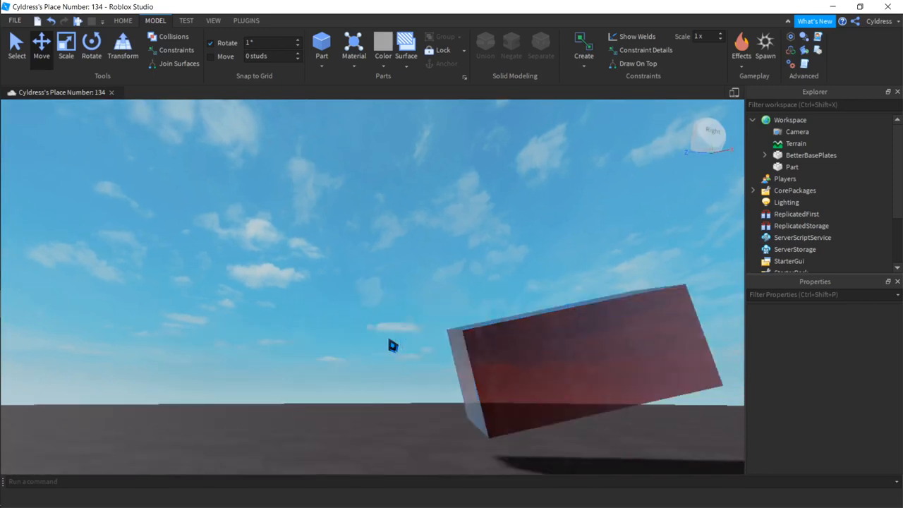
pyautogui.press('d')
pyautogui.press('a')
pyautogui.press('d')
pyautogui.moveTo(395, 350); pyautogui.dragTo(395, 350, button='right')
pyautogui.press('a')
pyautogui.press('d')
pyautogui.press('w')
pyautogui.press('s')
pyautogui.press('w')
pyautogui.press('d')
pyautogui.press('d')
pyautogui.press('w')
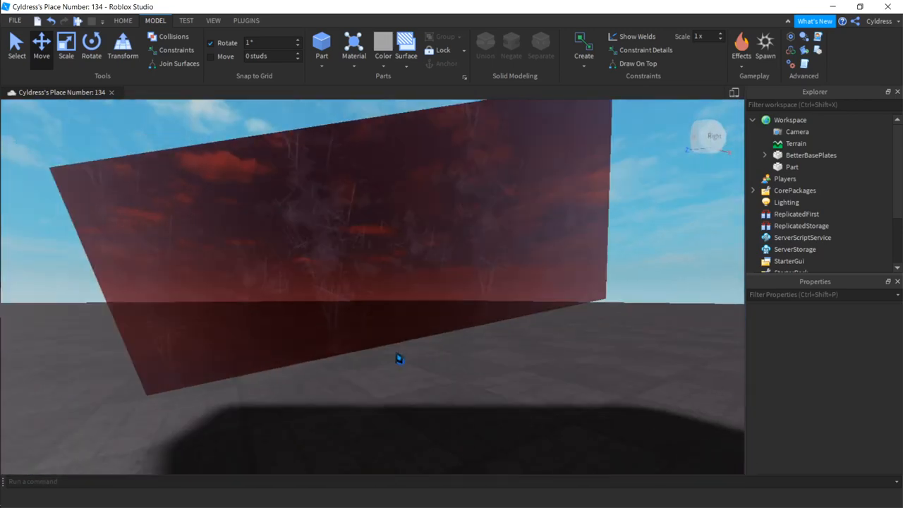
pyautogui.press('s')
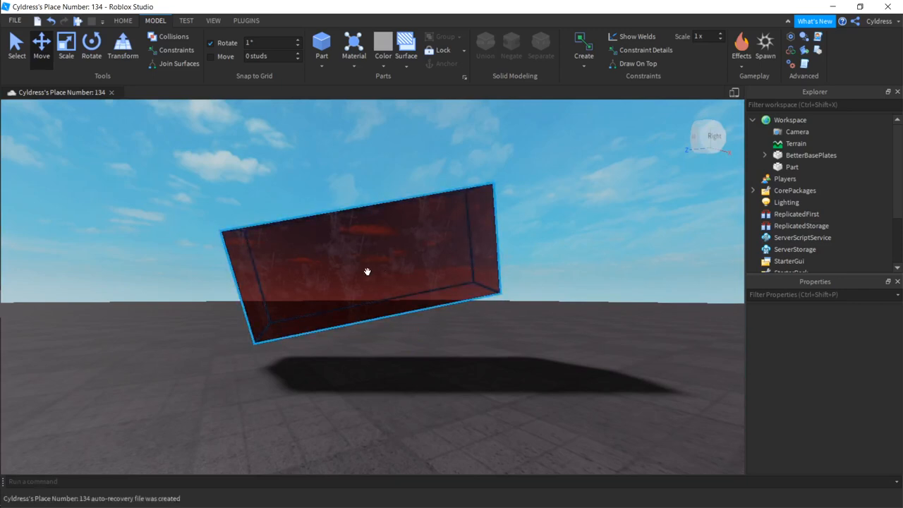
# - Select the block, collapse its Appearance properties and expand its Data properties
pyautogui.click(409, 301)
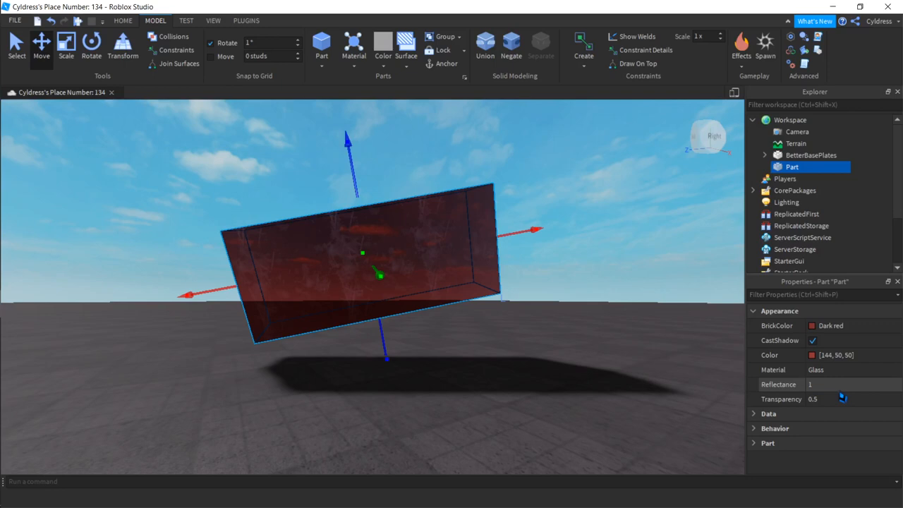
pyautogui.click(757, 313)
pyautogui.click(754, 326)
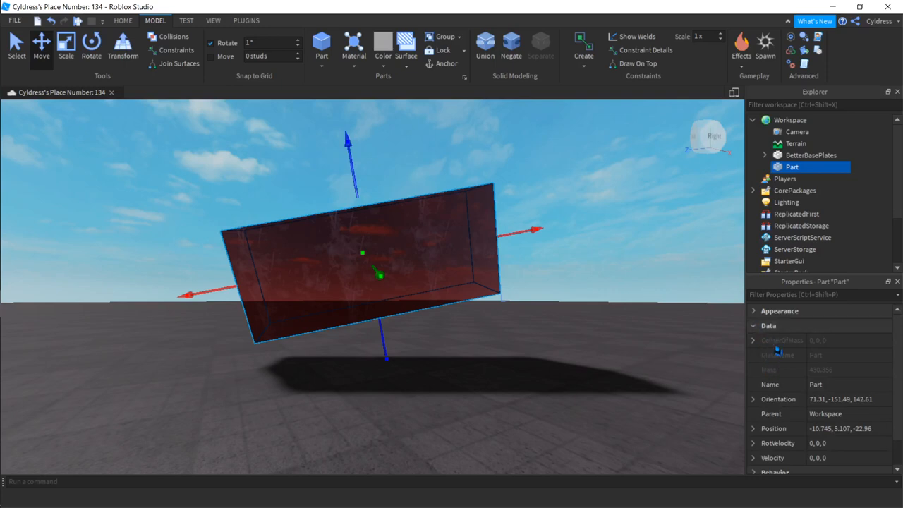
pyautogui.moveTo(776, 363)
# - Rename the block as Cyle, correcting the typing mistake in its Name property
pyautogui.doubleClick(799, 167)
pyautogui.press('BackSpace')
pyautogui.write('Cyldr')
pyautogui.press('Return')
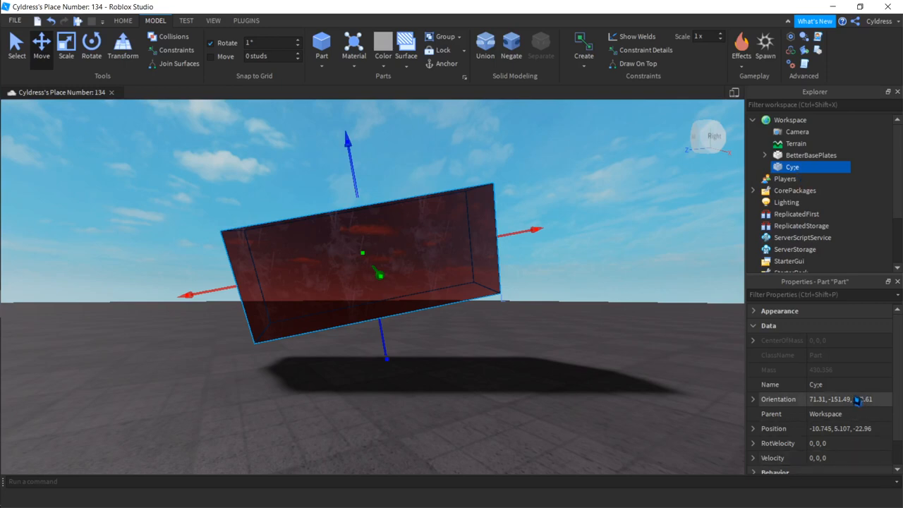
pyautogui.click(830, 381)
pyautogui.click(829, 383)
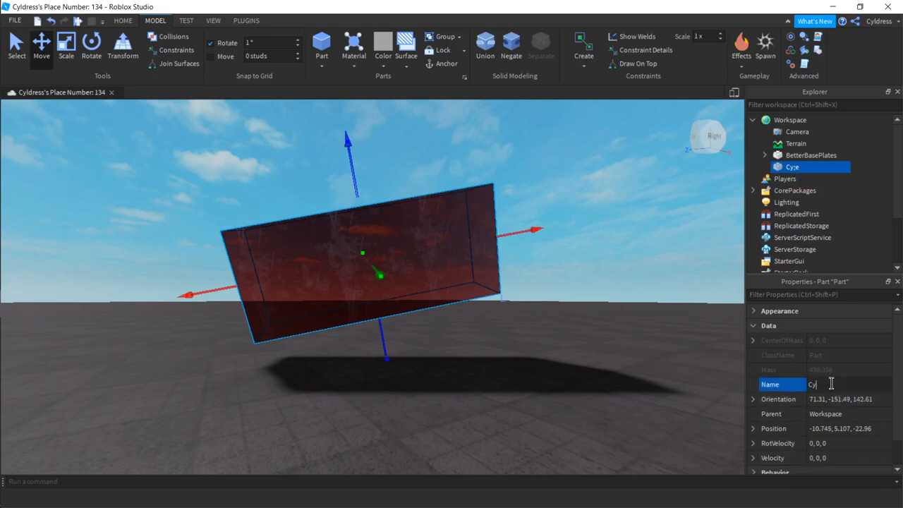
pyautogui.press('Return')
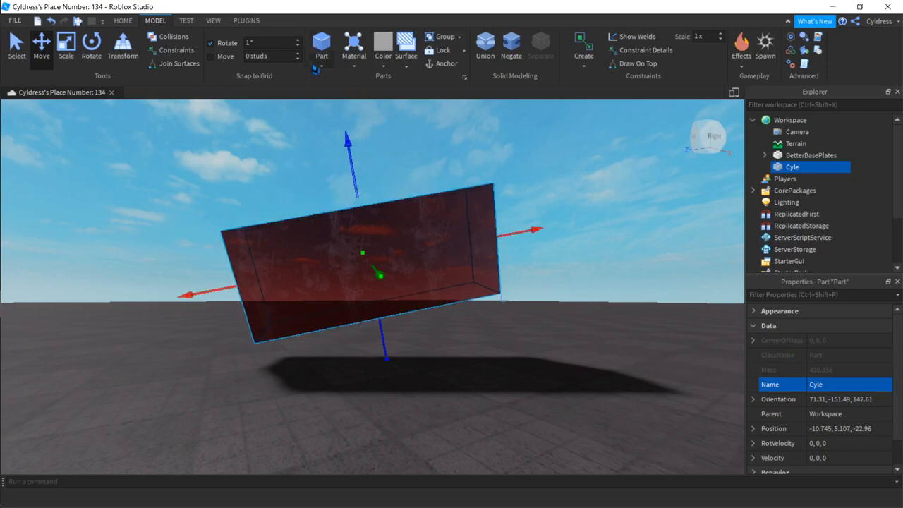
pyautogui.click(318, 67)
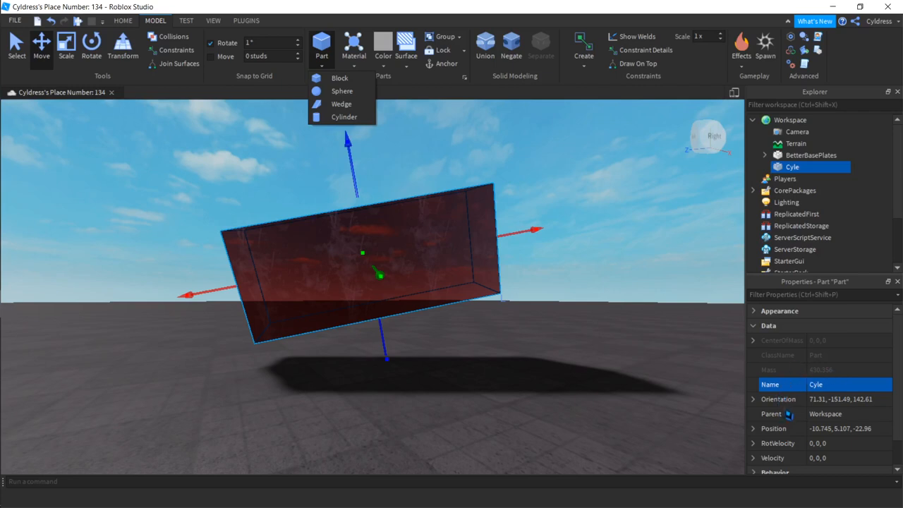
pyautogui.click(790, 399)
pyautogui.click(606, 387)
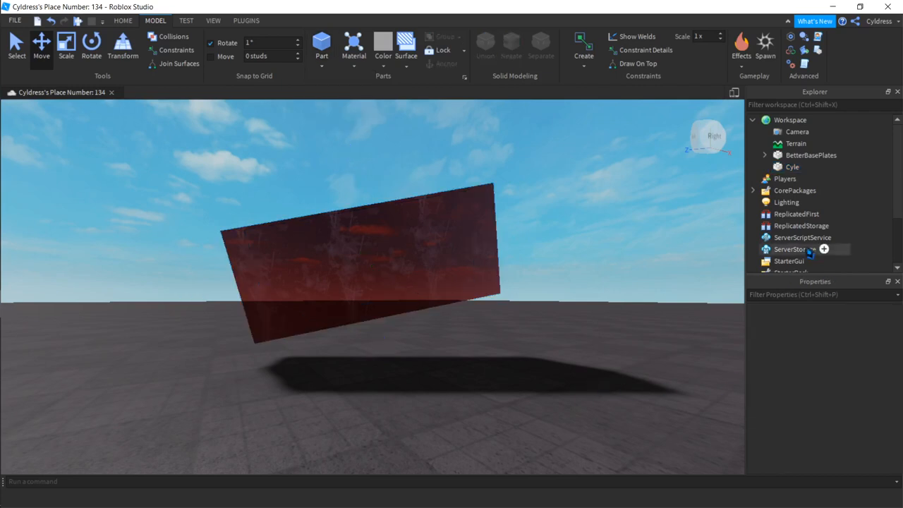
# - Try an Orientation of 1, 1, 1 on the block Cyle and deselect it to view the rotation
pyautogui.click(787, 169)
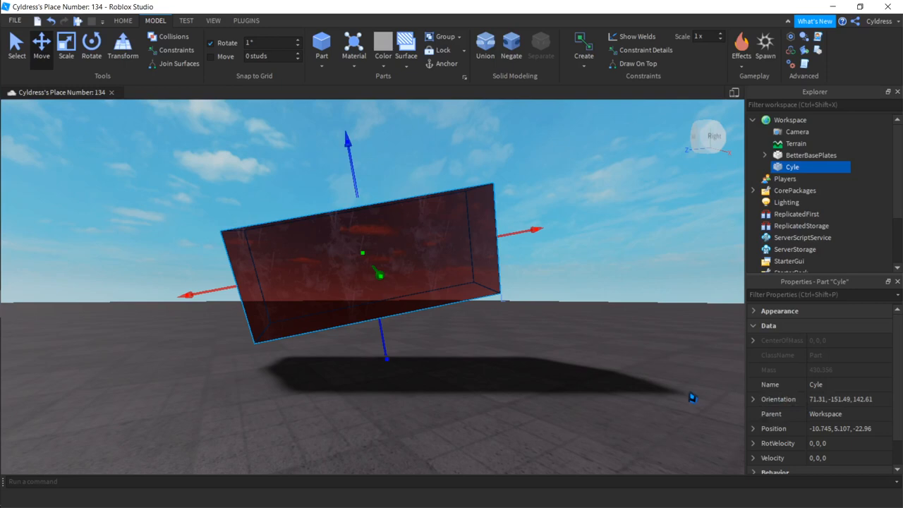
pyautogui.click(851, 399)
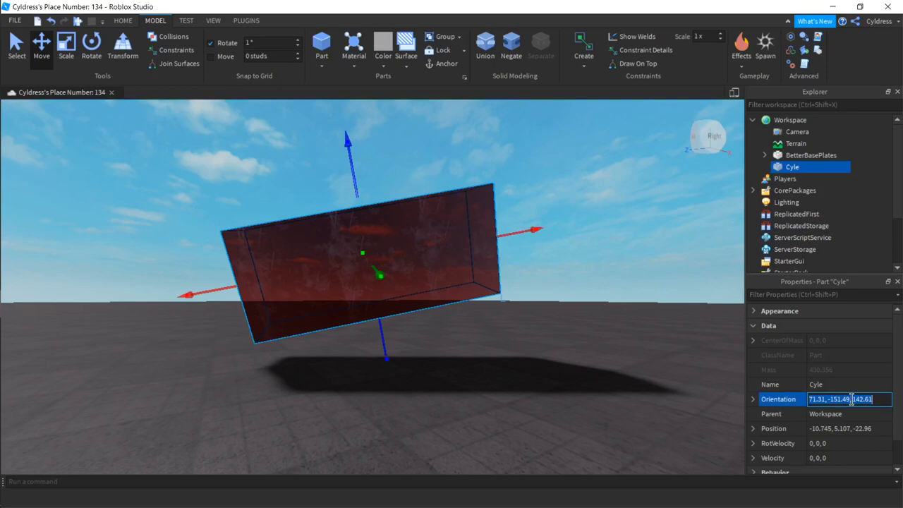
pyautogui.write('1, 1, 1')
pyautogui.press('Return')
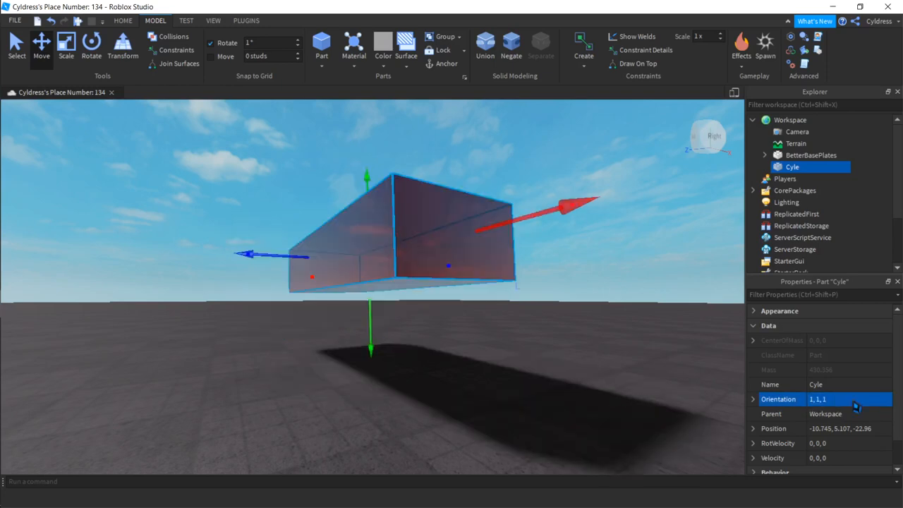
pyautogui.click(597, 342)
pyautogui.moveTo(598, 341)
pyautogui.mouseDown(button='right')
pyautogui.moveTo(593, 333)
pyautogui.moveTo(598, 341)
pyautogui.mouseUp(button='right')
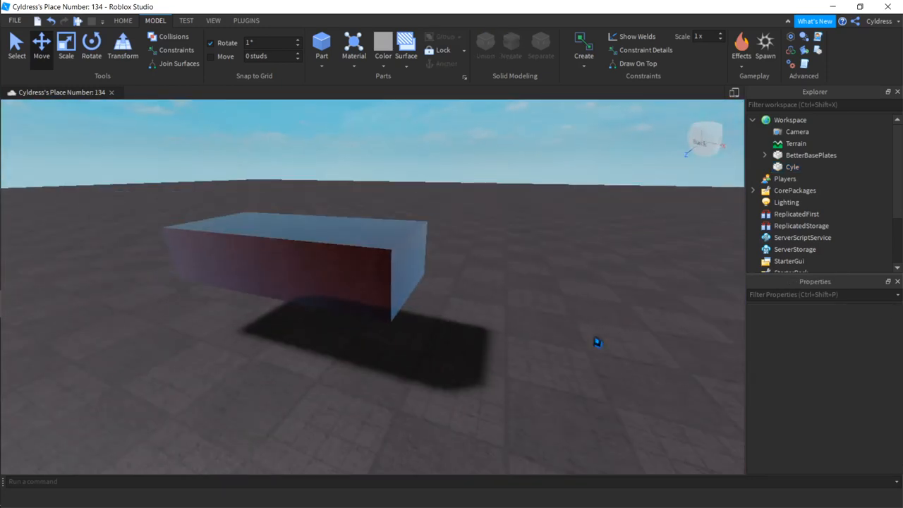
# - Set the block's Orientation to 29, -168, 91, and deselect it to view the tilted block
pyautogui.moveTo(284, 248); pyautogui.dragTo(384, 249)
pyautogui.click(383, 249)
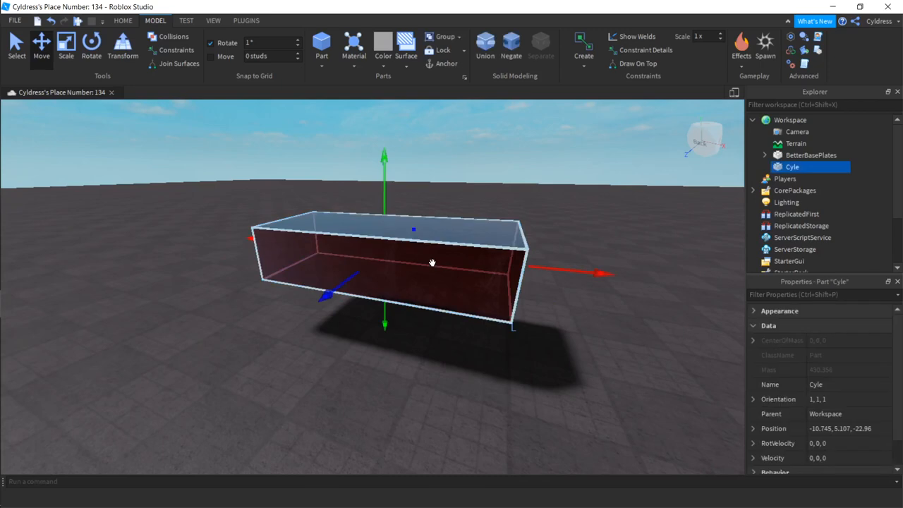
pyautogui.click(845, 400)
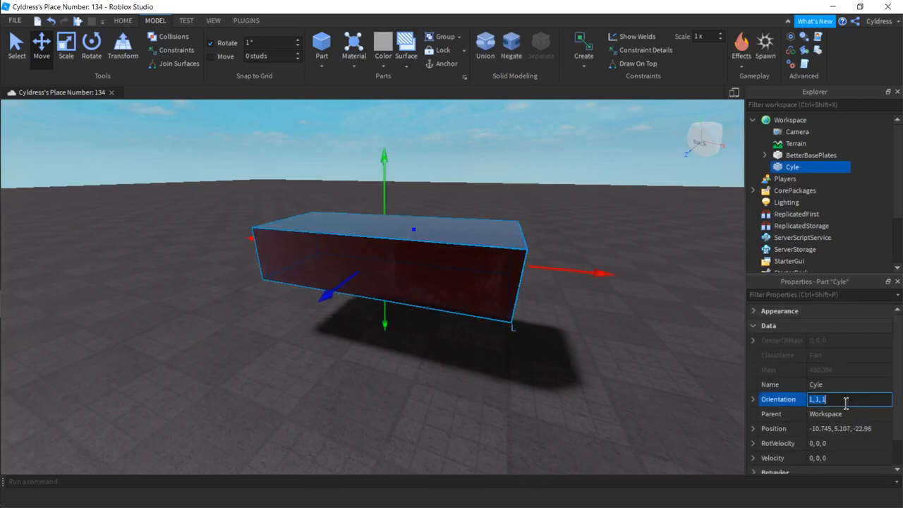
pyautogui.write('1231,12,312,')
pyautogui.press('Return')
pyautogui.click(540, 301)
pyautogui.scroll(10, 536, 296)
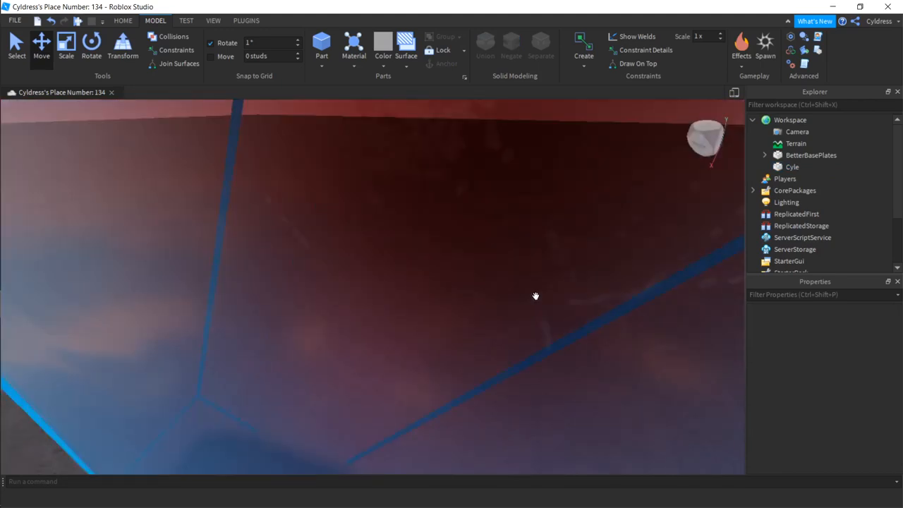
pyautogui.scroll(-8, 536, 296)
pyautogui.press('a')
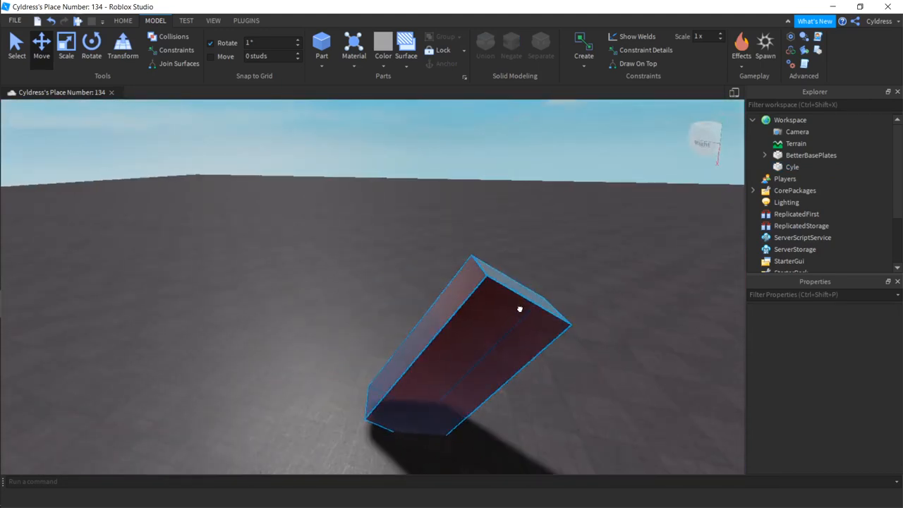
# - Select the block, check its Parent property, and try moving it from Workspace into ReplicatedFirst
pyautogui.click(519, 308)
pyautogui.scroll(-2, 867, 410)
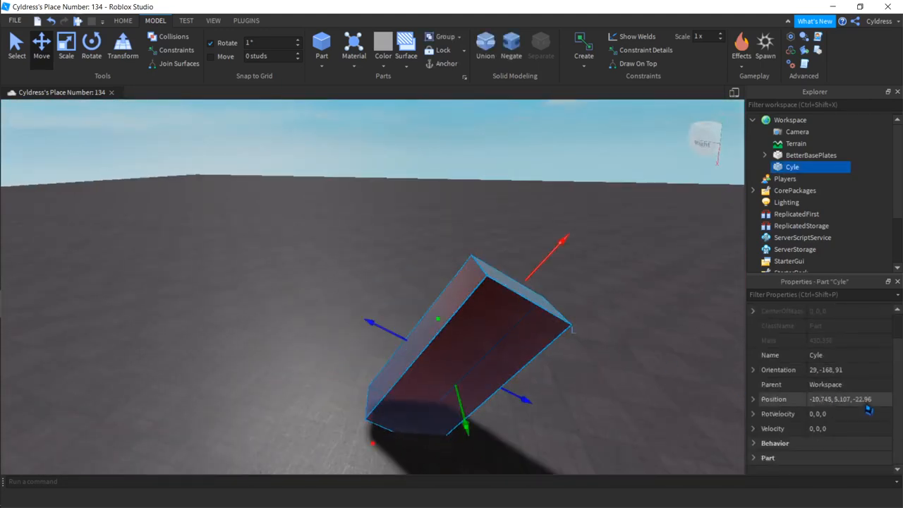
pyautogui.click(814, 386)
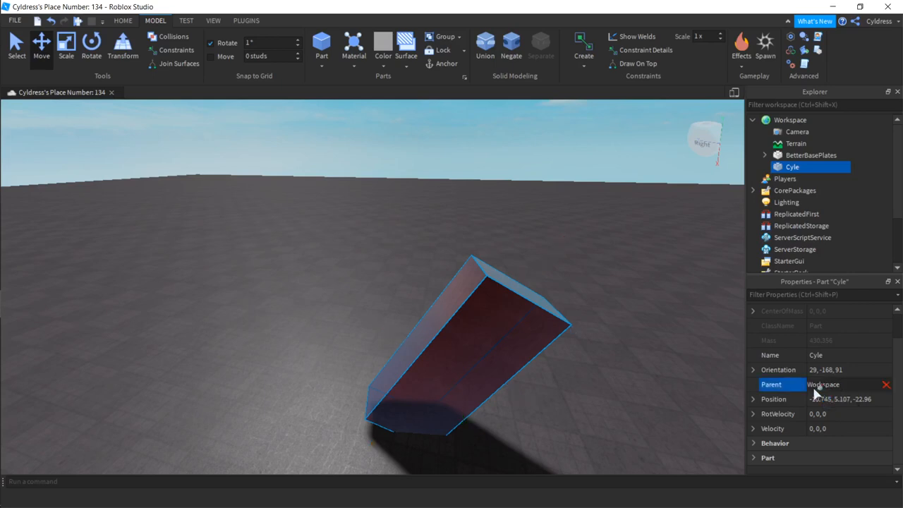
pyautogui.click(731, 393)
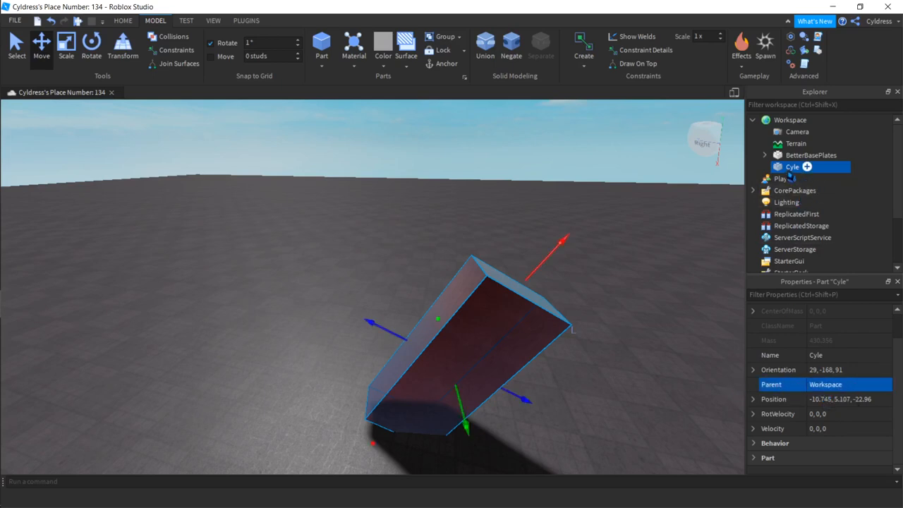
pyautogui.moveTo(790, 177); pyautogui.dragTo(787, 203)
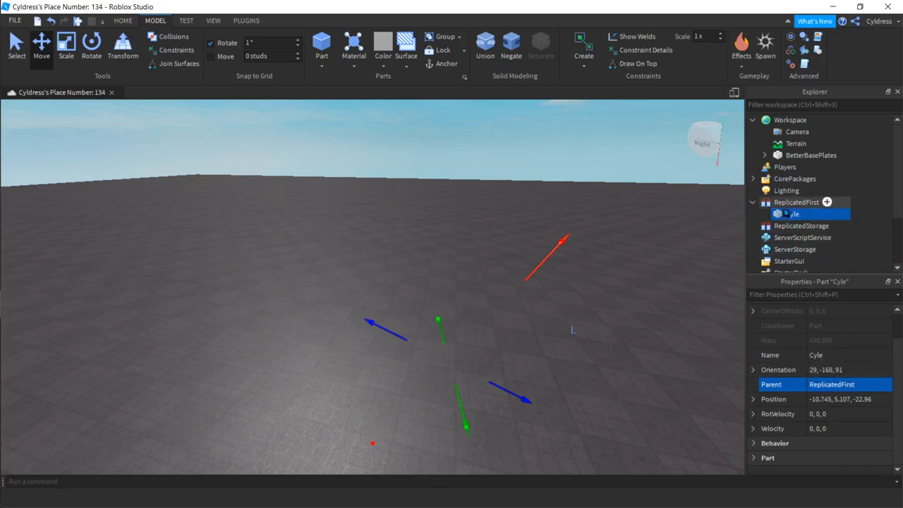
# - Reparent the block Cyle to BetterBasePlates and return it to Workspace
pyautogui.moveTo(788, 216); pyautogui.dragTo(811, 155)
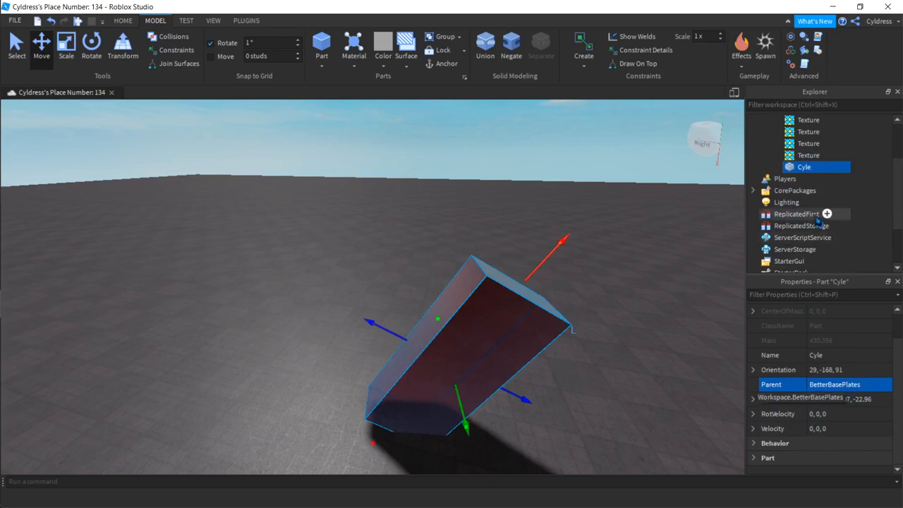
pyautogui.click(806, 157)
pyautogui.moveTo(800, 167); pyautogui.dragTo(791, 121)
# - Collapse BetterBasePlates in the object tree and move the block Cyle from Workspace into ReplicatedFirst
pyautogui.scroll(2, 799, 161)
pyautogui.scroll(-2, 822, 442)
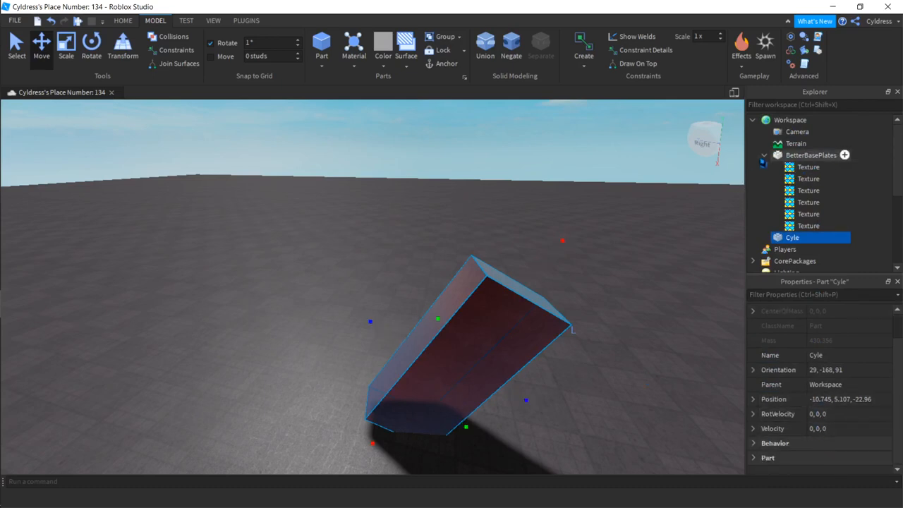
pyautogui.click(764, 155)
pyautogui.moveTo(792, 168); pyautogui.dragTo(795, 213)
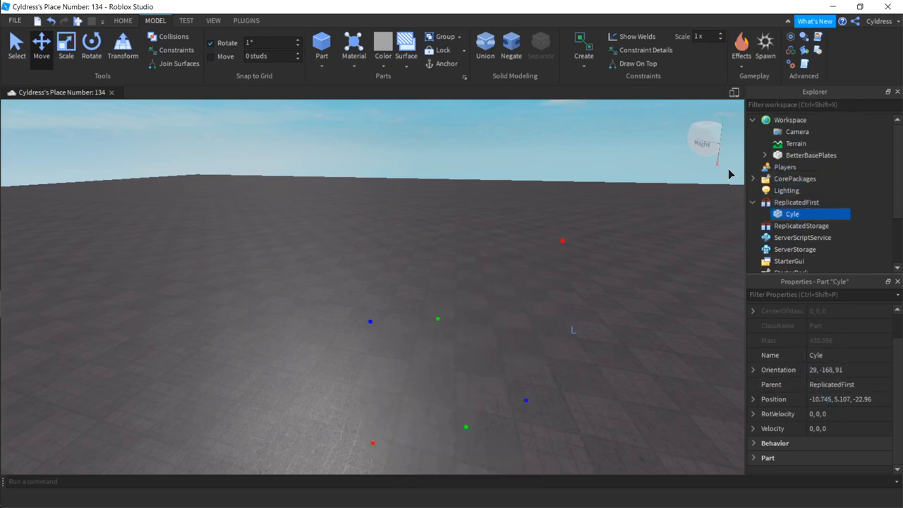
# - Return the block Cyle from ReplicatedFirst to Workspace, and try it under StarterGui before putting it back in Workspace
pyautogui.moveTo(788, 214); pyautogui.dragTo(792, 124)
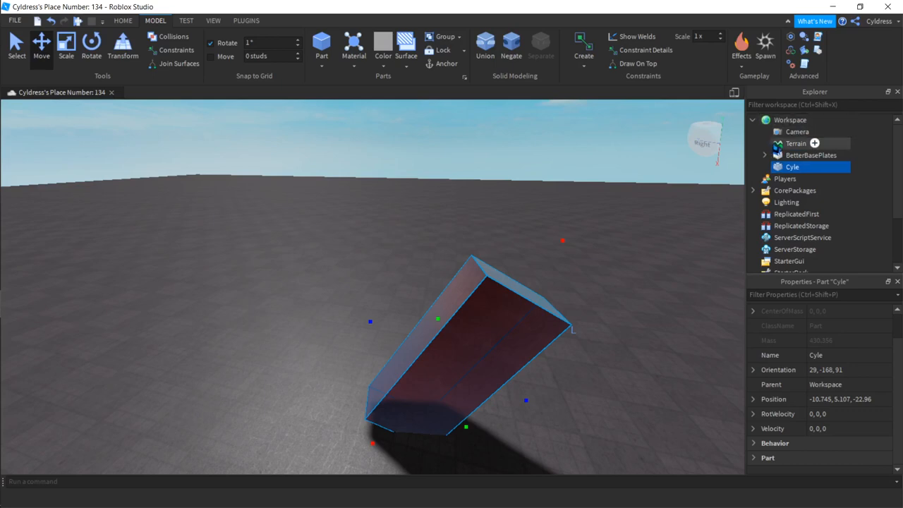
pyautogui.moveTo(791, 120); pyautogui.dragTo(812, 122)
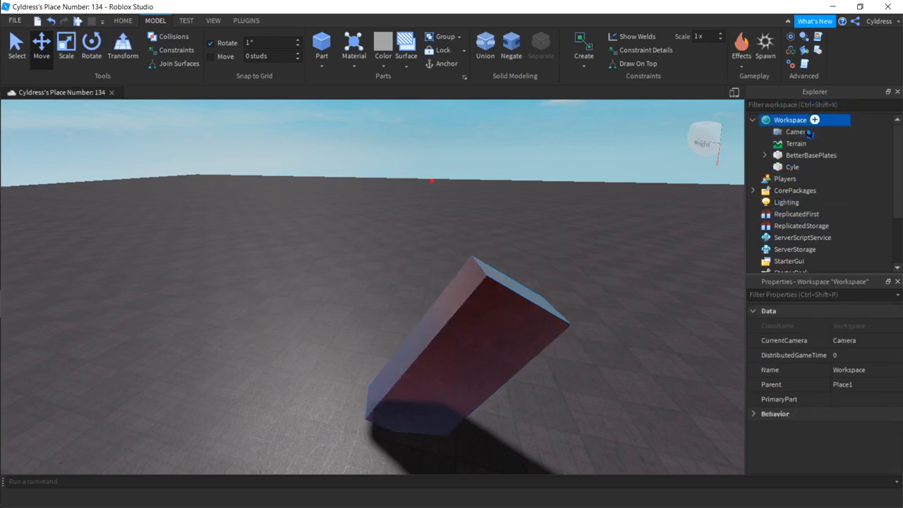
pyautogui.moveTo(793, 167); pyautogui.dragTo(806, 260)
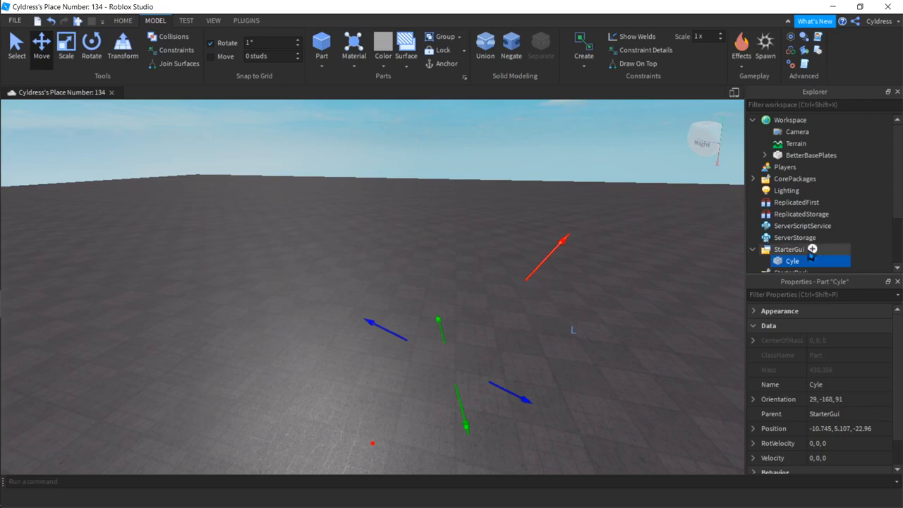
pyautogui.moveTo(804, 261); pyautogui.dragTo(814, 120)
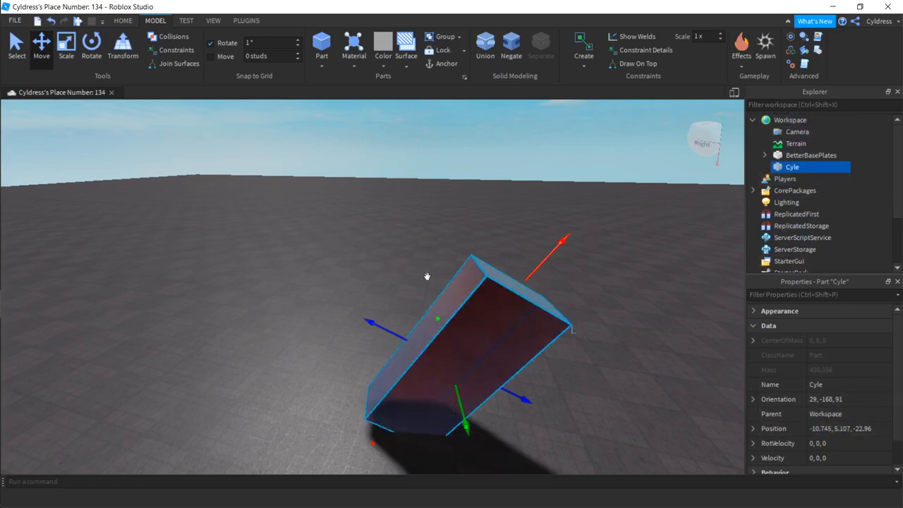
# - Shift the block slightly in the viewport, collapse its Data properties and expand its Behavior properties
pyautogui.moveTo(547, 263); pyautogui.dragTo(476, 240)
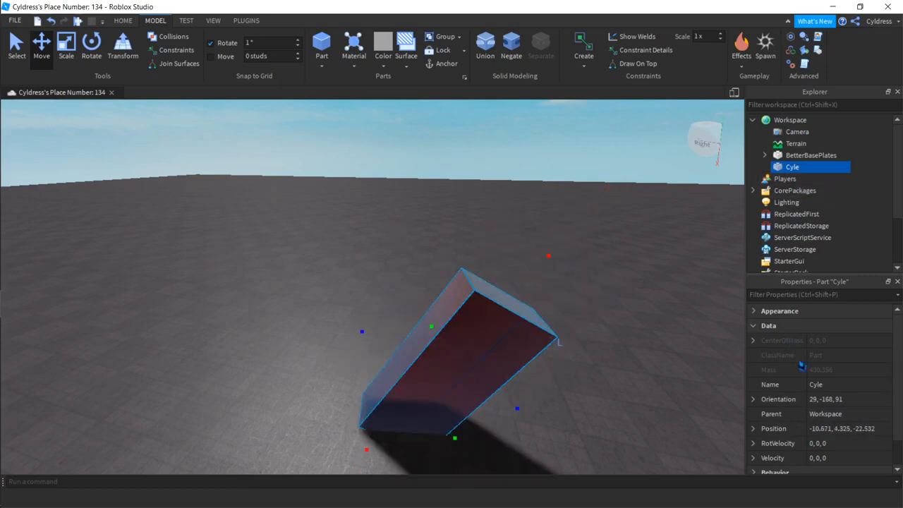
pyautogui.scroll(-2, 766, 370)
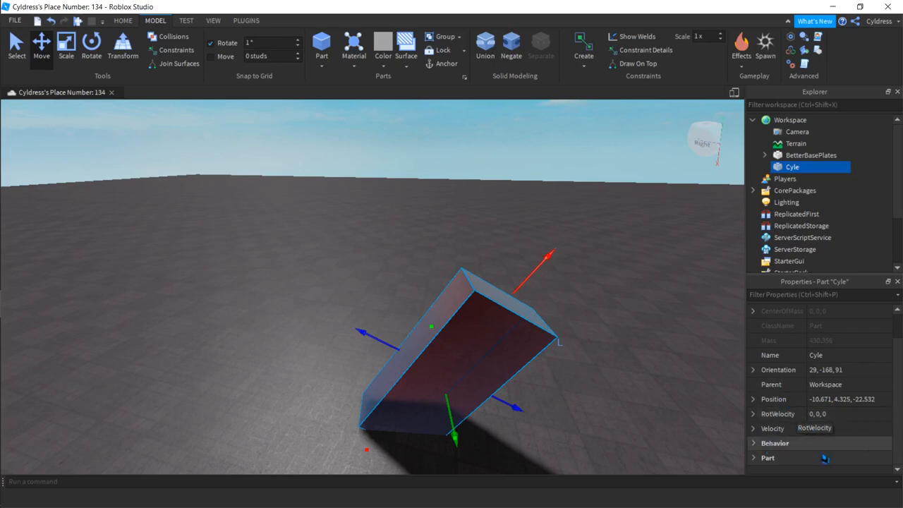
pyautogui.scroll(2, 776, 431)
pyautogui.click(753, 326)
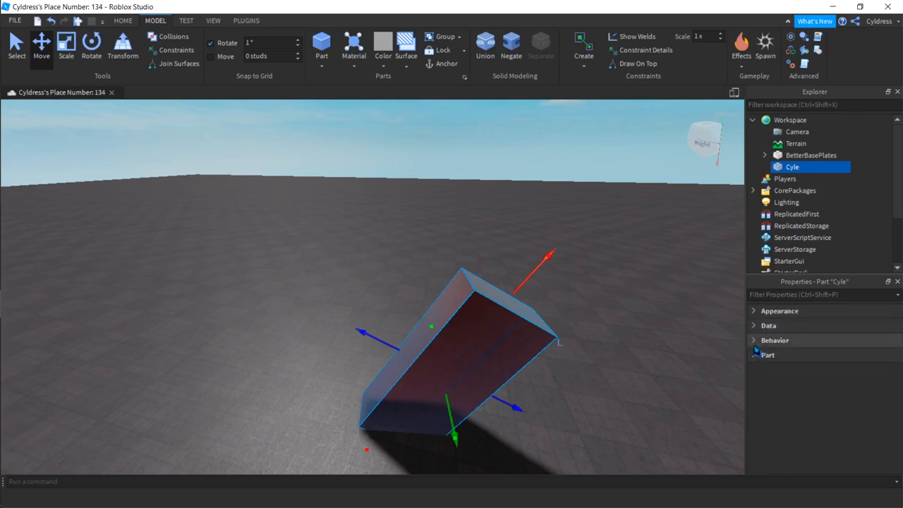
pyautogui.click(754, 340)
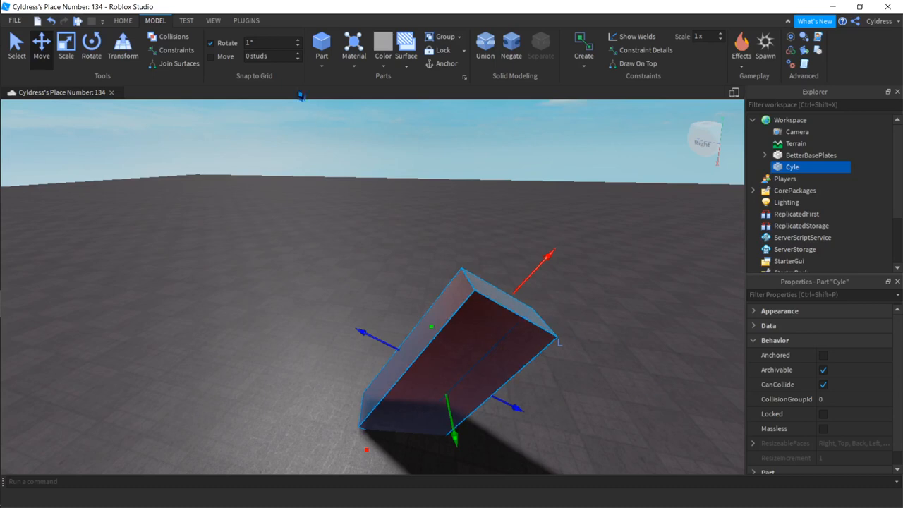
# - Start a playtest and walk the character up to the unanchored block
pyautogui.click(78, 22)
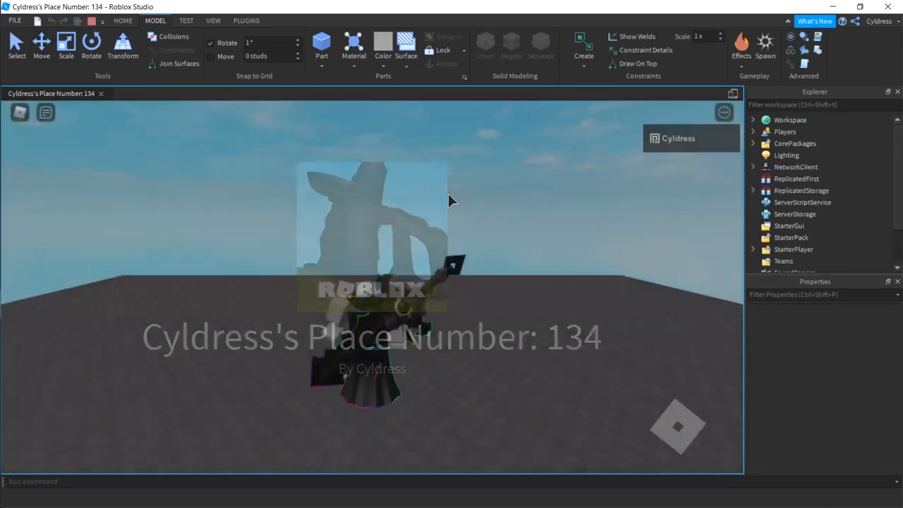
pyautogui.press('w')
pyautogui.press('a')
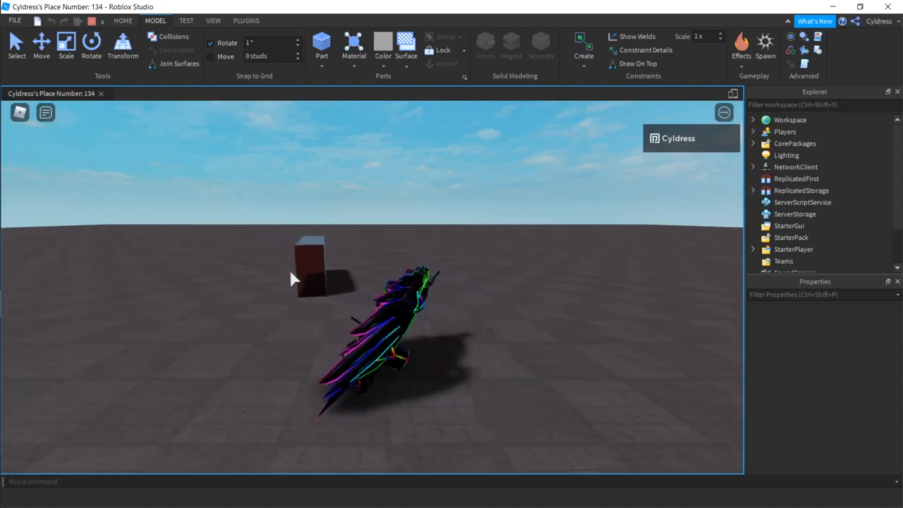
pyautogui.press('w')
pyautogui.press('a')
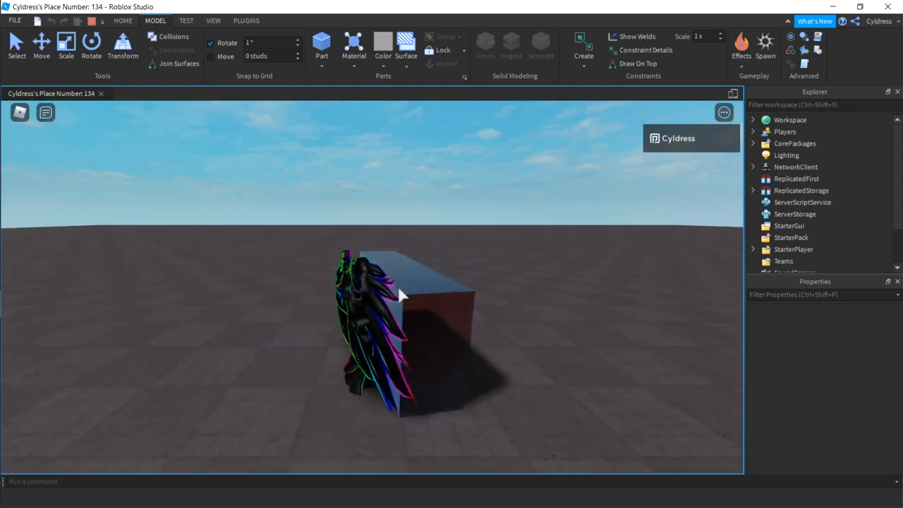
# - Jump and push the character against the block to topple it, walk away from it, and stop the playtest
pyautogui.press('space')
pyautogui.press('d')
pyautogui.press('a')
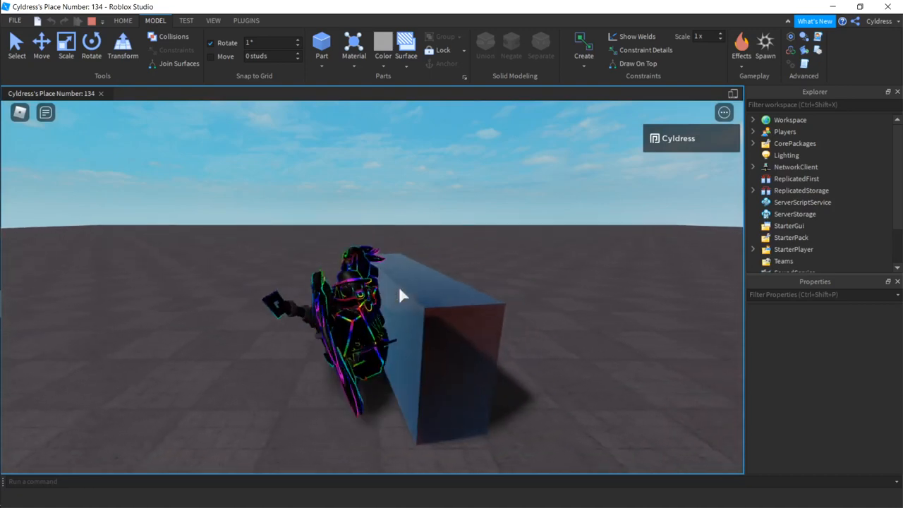
pyautogui.press('space')
pyautogui.press('d')
pyautogui.press('d')
pyautogui.press('a')
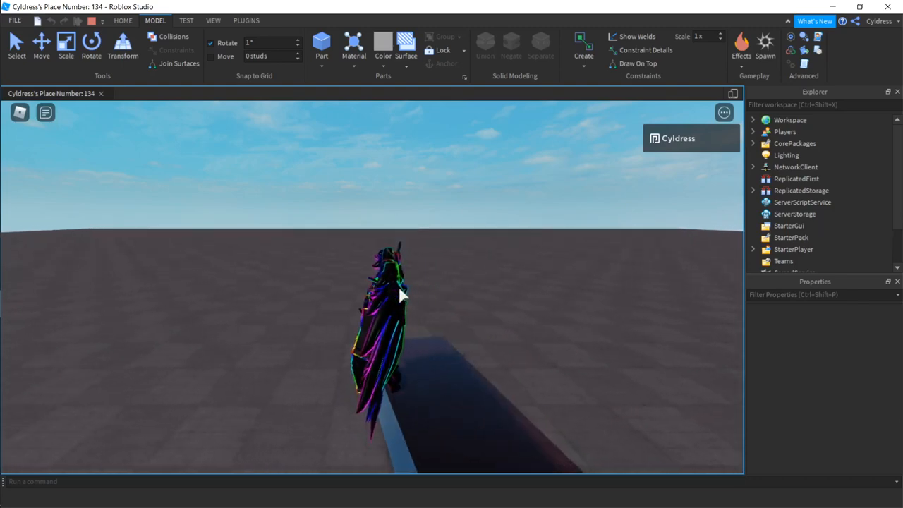
pyautogui.press('s')
pyautogui.press('w')
pyautogui.press('s')
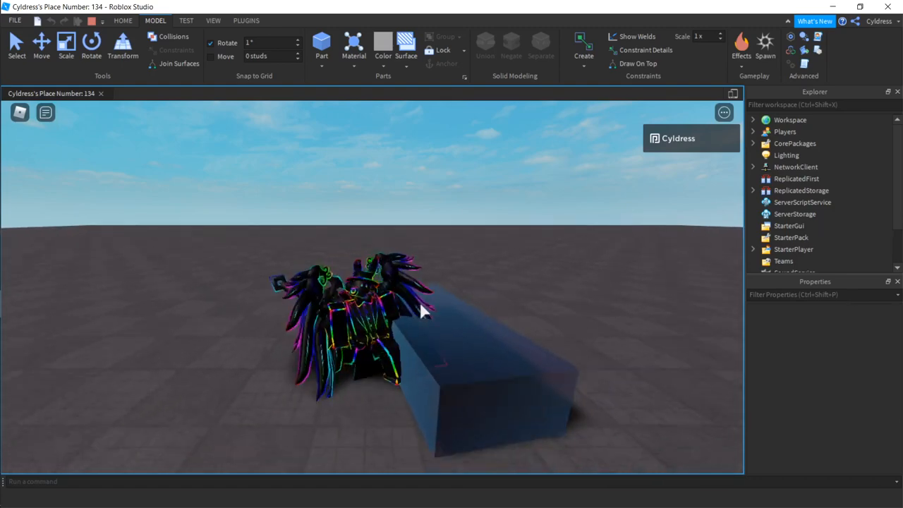
pyautogui.press('d')
pyautogui.press('s')
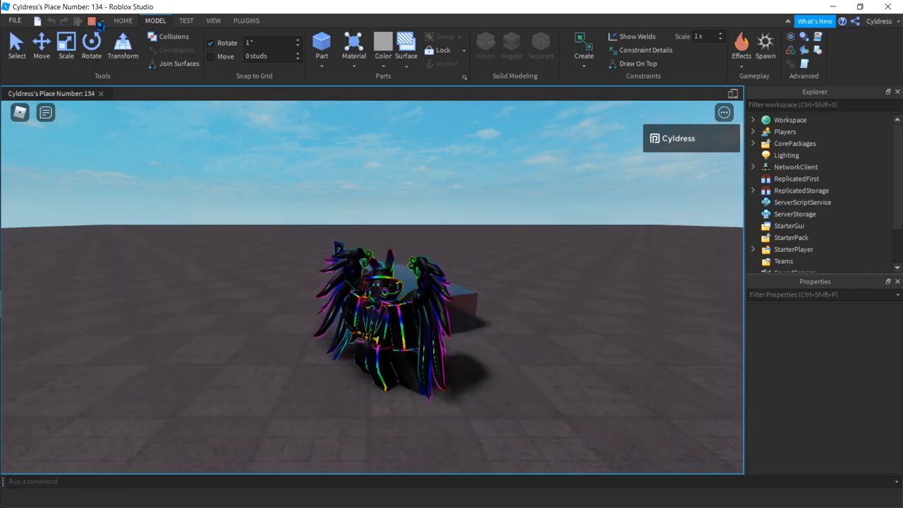
pyautogui.click(95, 21)
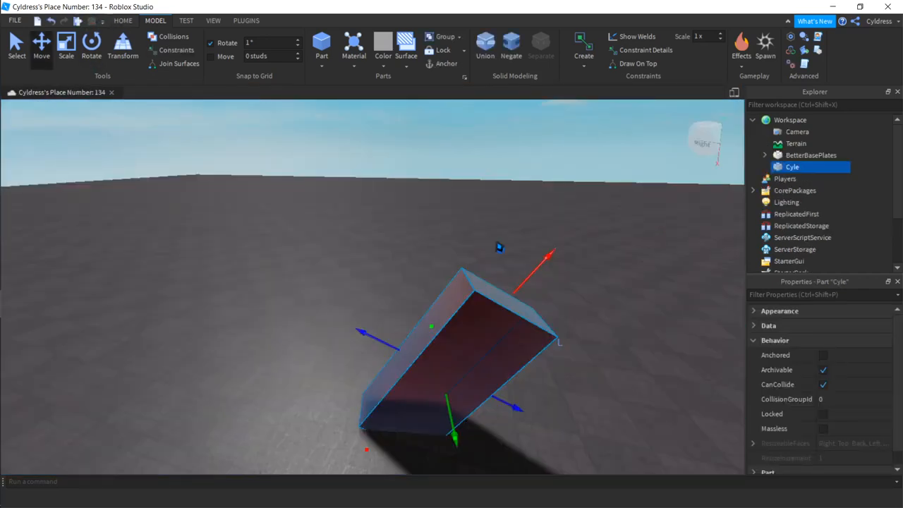
# - Turn on Anchored and turn off CanCollide for the block
pyautogui.click(822, 354)
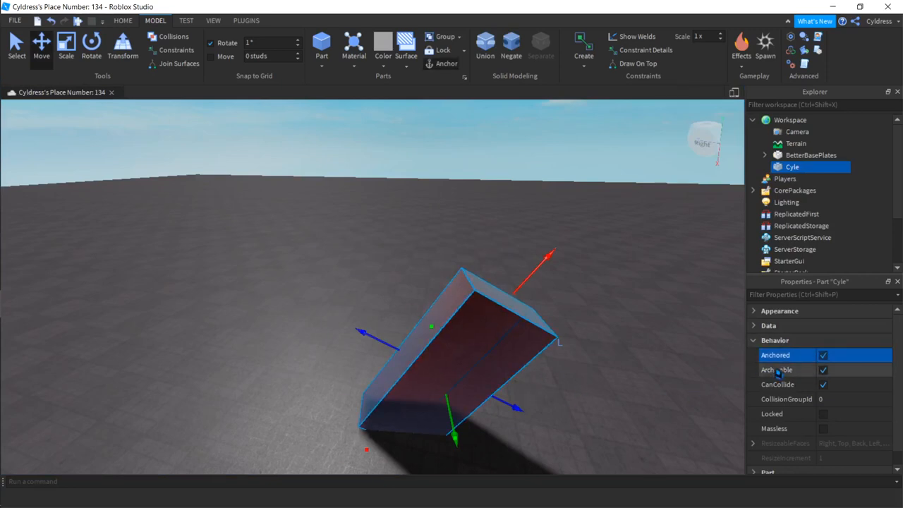
pyautogui.moveTo(780, 373)
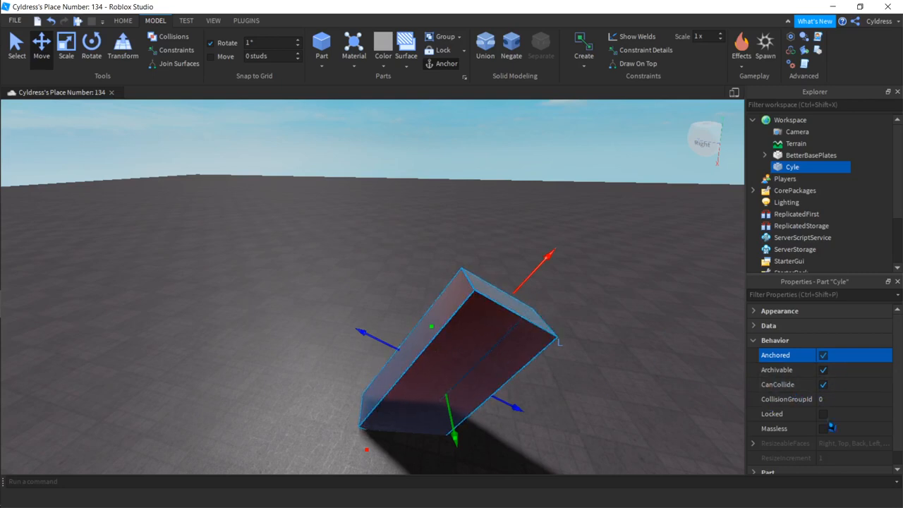
pyautogui.click(822, 384)
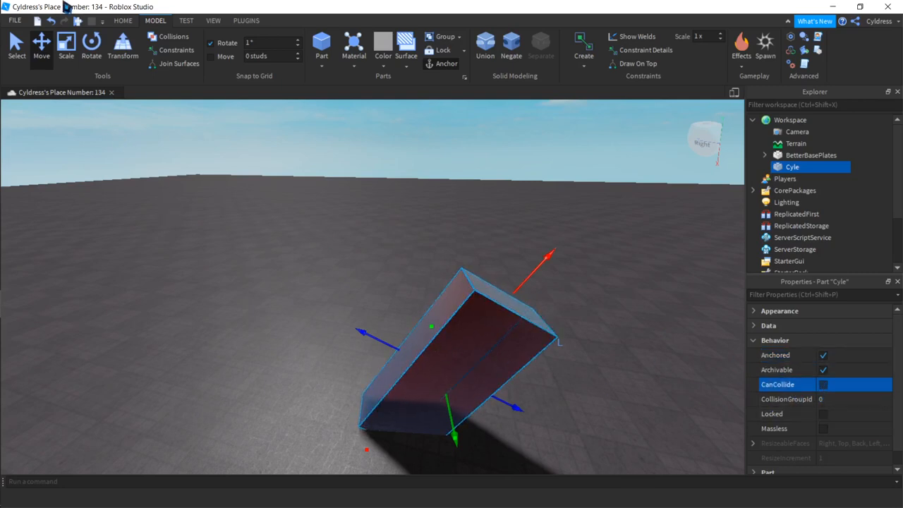
# - Playtest the place, walk the character back and forth through the anchored block, and stop the playtest
pyautogui.click(78, 21)
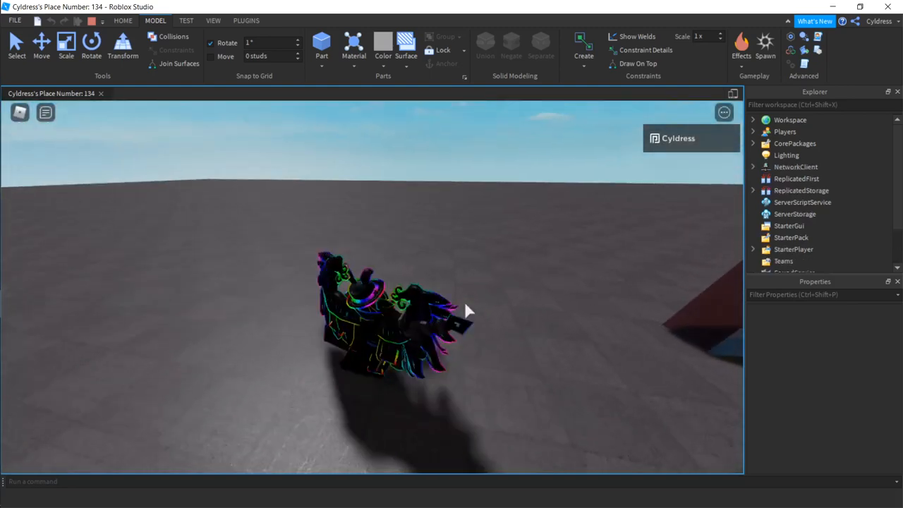
pyautogui.moveTo(464, 303); pyautogui.dragTo(464, 303, button='right')
pyautogui.press('w')
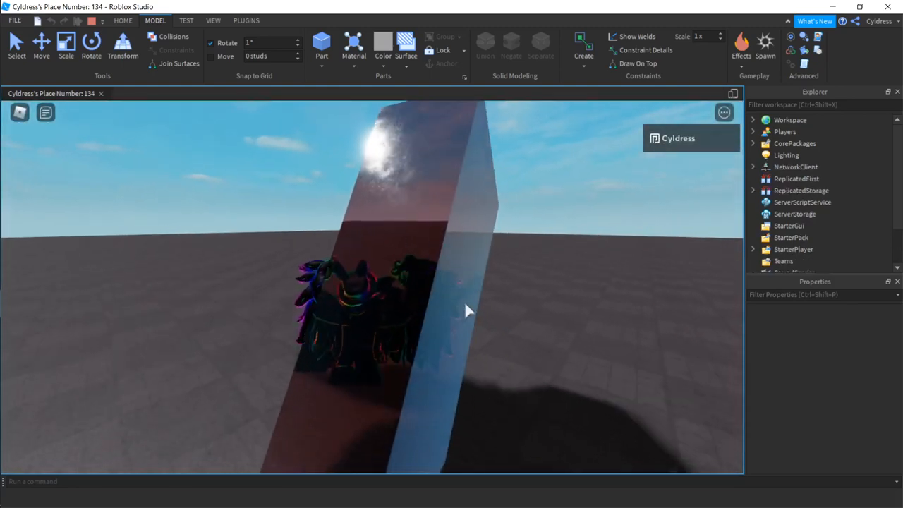
pyautogui.press('s')
pyautogui.press('d')
pyautogui.press('a')
pyautogui.press('s')
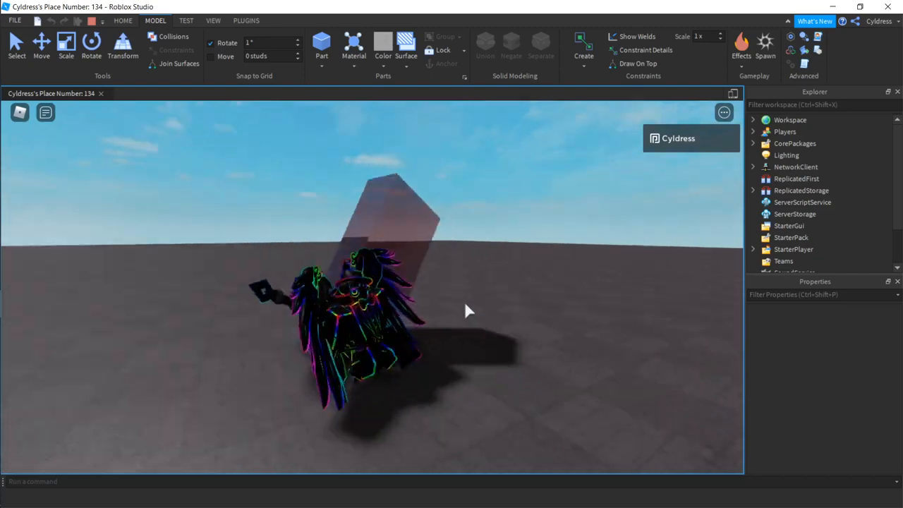
pyautogui.moveTo(464, 301); pyautogui.dragTo(464, 302, button='right')
pyautogui.press('s')
pyautogui.press('w')
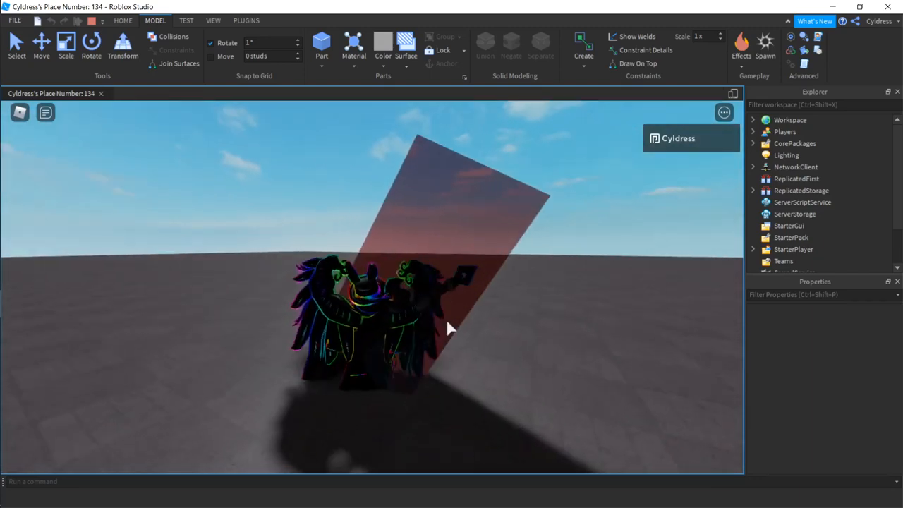
pyautogui.press('a')
pyautogui.press('s')
pyautogui.click(91, 22)
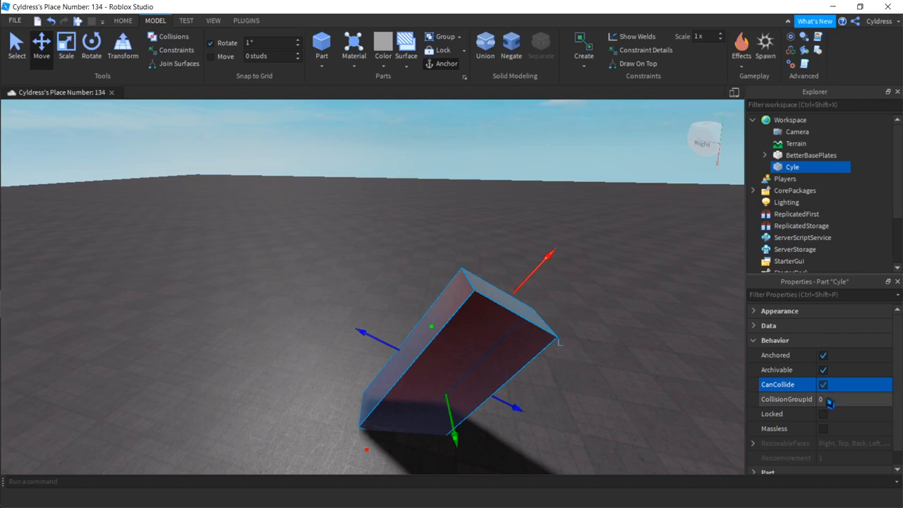
# - Open the block's CollisionGroupId for editing, and deselect and reselect the block
pyautogui.click(828, 400)
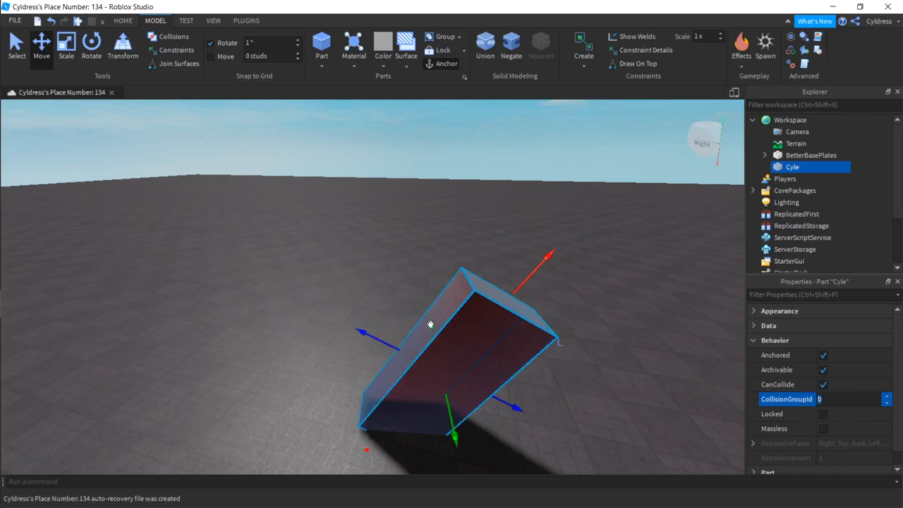
pyautogui.click(721, 405)
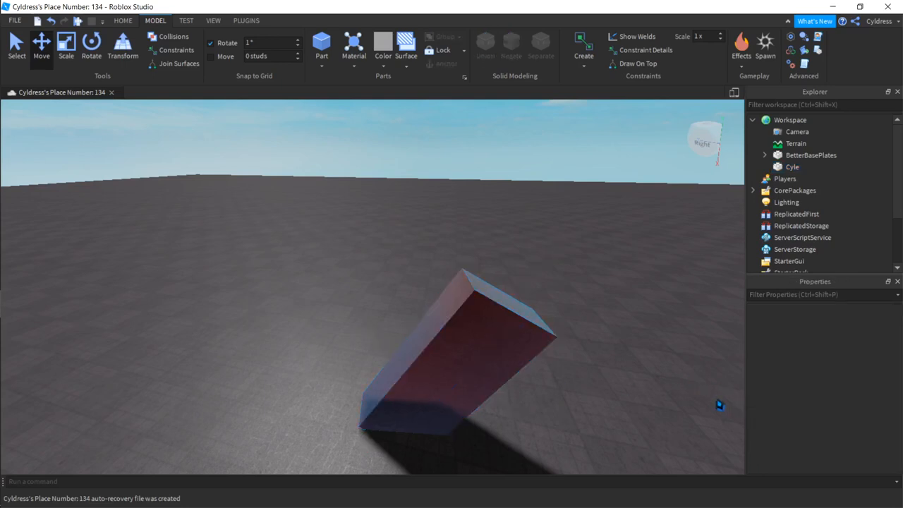
pyautogui.click(464, 360)
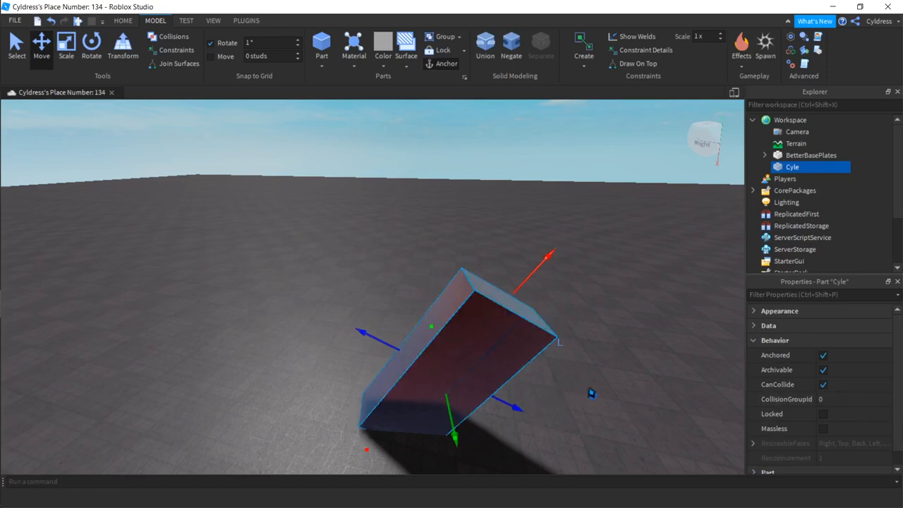
# - Turn on Locked for the block, deselect it, and try to box-select it in the viewport
pyautogui.click(823, 414)
pyautogui.click(713, 288)
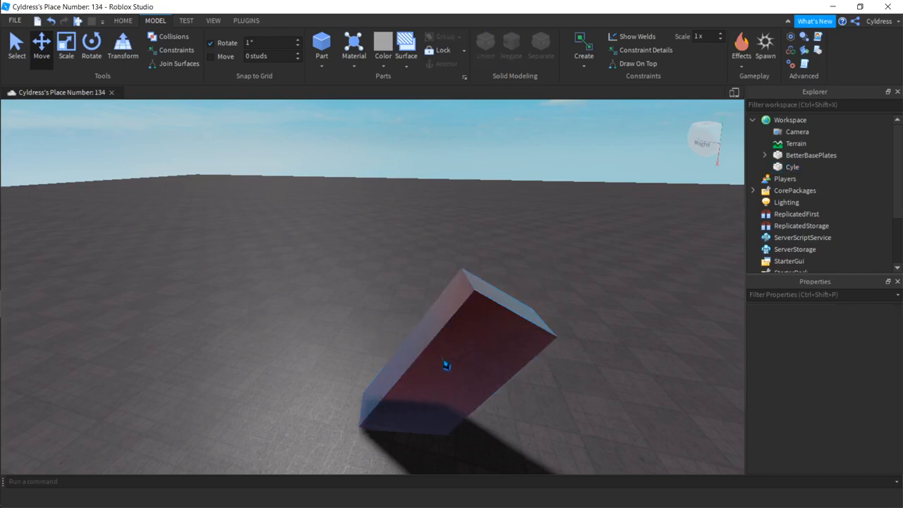
pyautogui.moveTo(325, 254); pyautogui.dragTo(365, 384)
pyautogui.moveTo(375, 259); pyautogui.dragTo(680, 319)
pyautogui.moveTo(465, 319); pyautogui.dragTo(522, 391)
pyautogui.moveTo(274, 308); pyautogui.dragTo(663, 442)
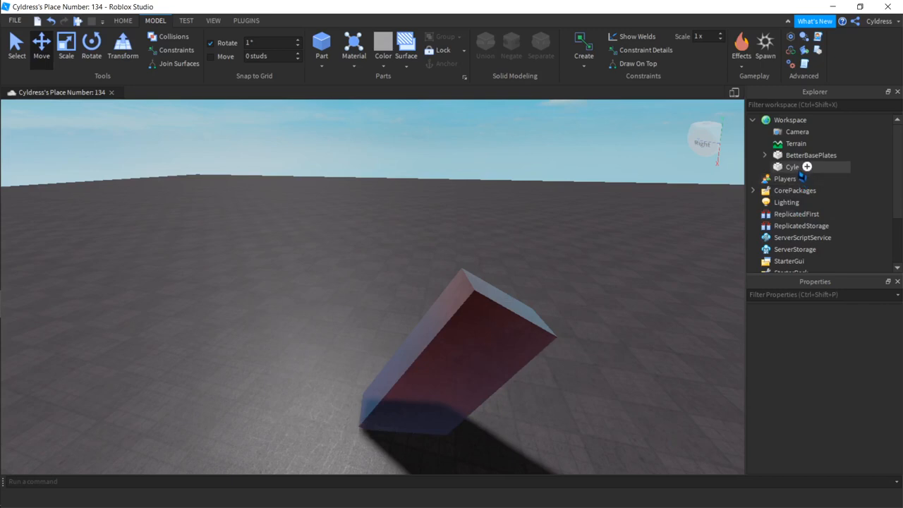
# - Select the locked block Cyle in the object tree and turn off its Locked property
pyautogui.scroll(-3, 795, 250)
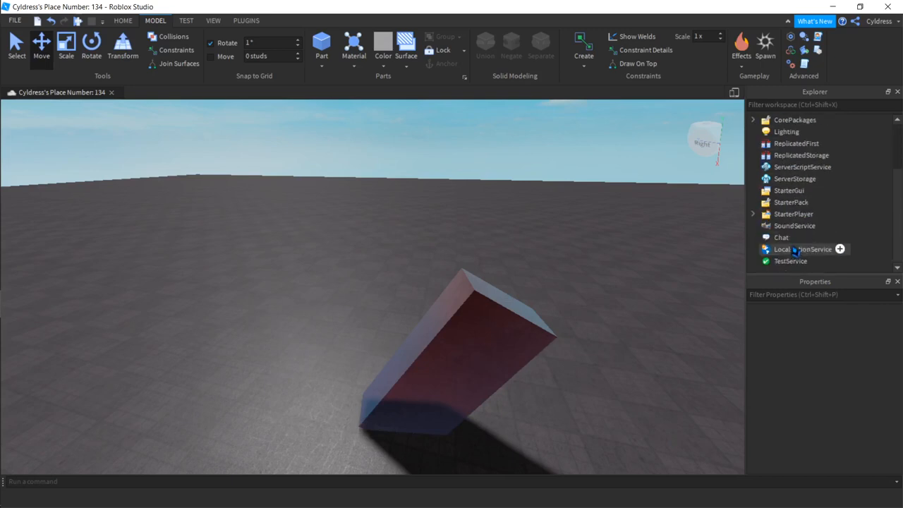
pyautogui.scroll(3, 791, 178)
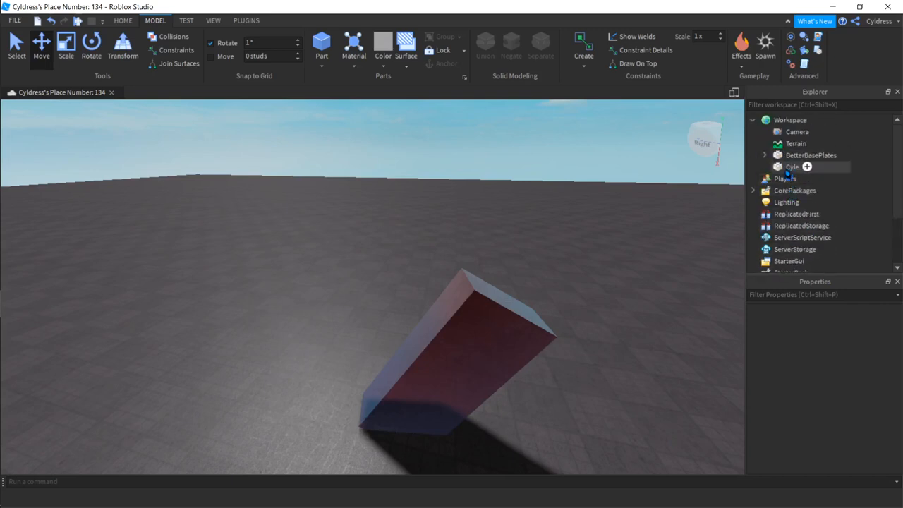
pyautogui.click(791, 168)
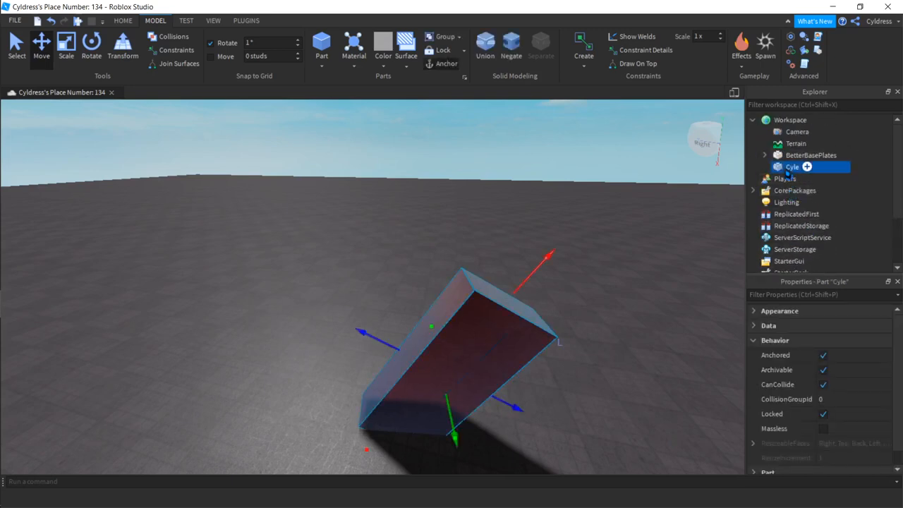
pyautogui.click(823, 415)
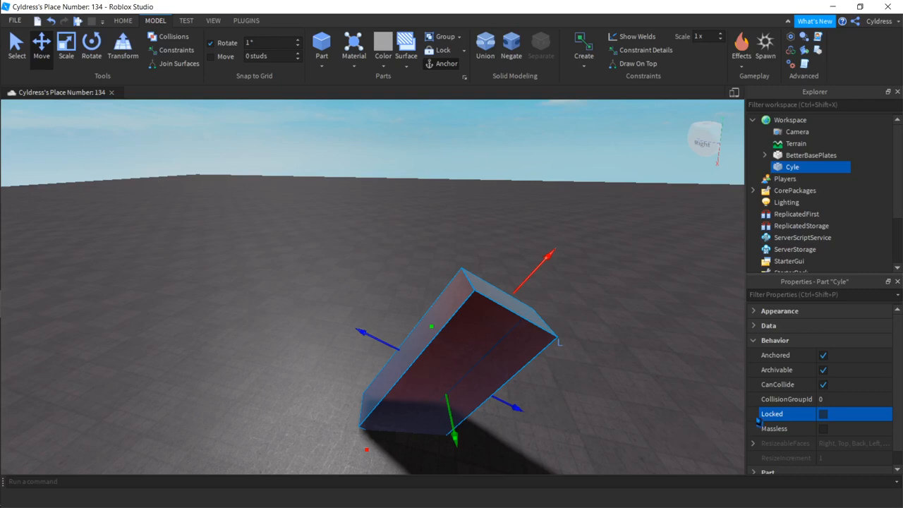
# - Check the remaining Behavior properties of the block and collapse that group
pyautogui.scroll(-1, 769, 420)
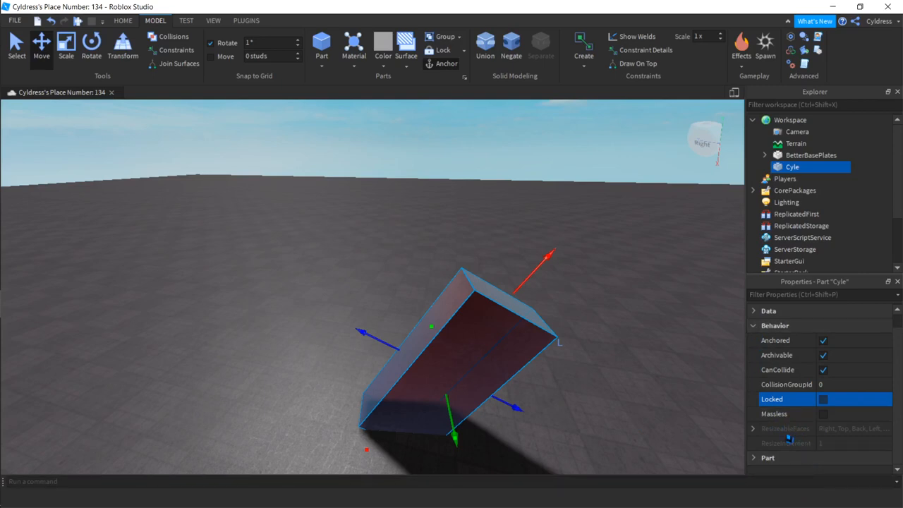
pyautogui.click(757, 329)
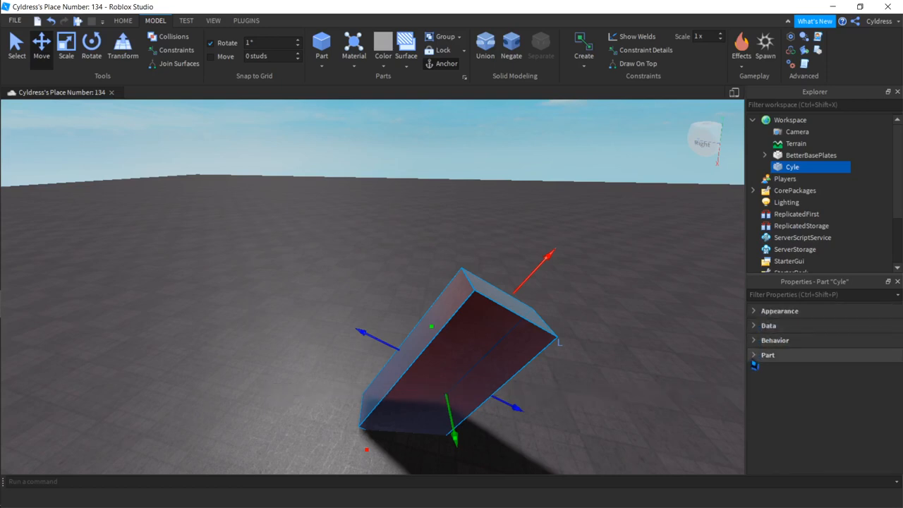
# - Expand the Part properties of the block and set its Shape to Ball
pyautogui.click(754, 355)
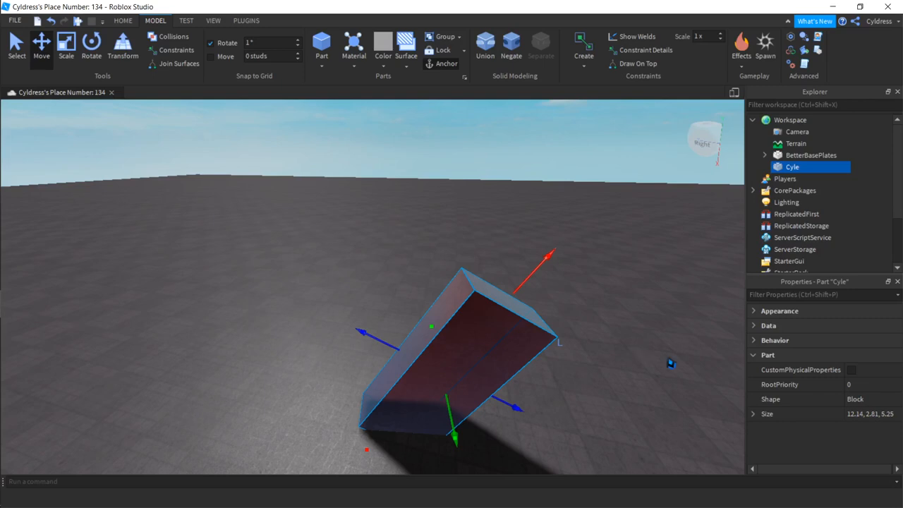
pyautogui.click(800, 398)
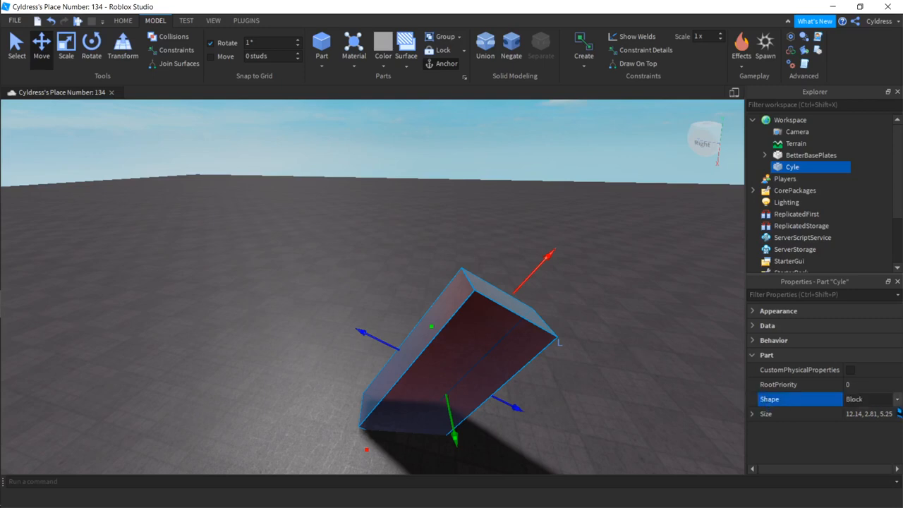
pyautogui.click(875, 399)
pyautogui.click(874, 411)
# - Try the Cylinder and Block shapes on the part and return its Shape to Ball
pyautogui.click(873, 399)
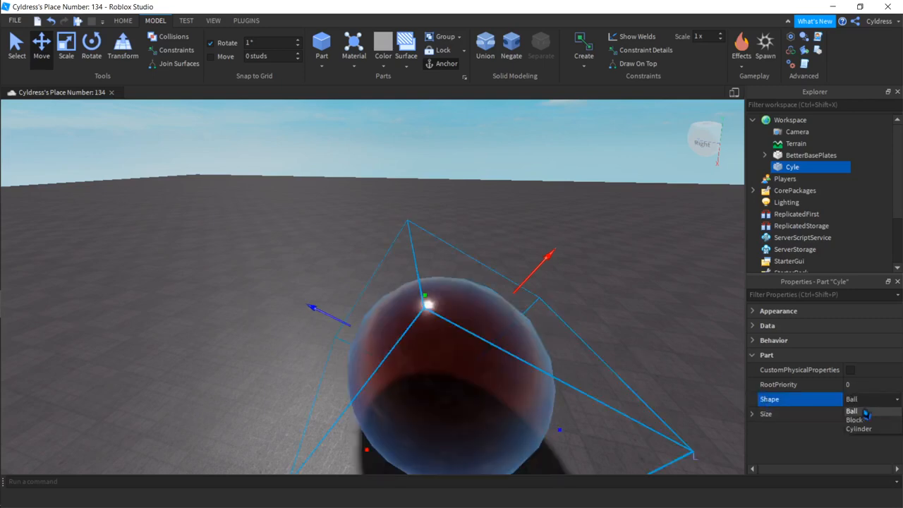
pyautogui.click(862, 428)
pyautogui.click(869, 399)
pyautogui.click(862, 419)
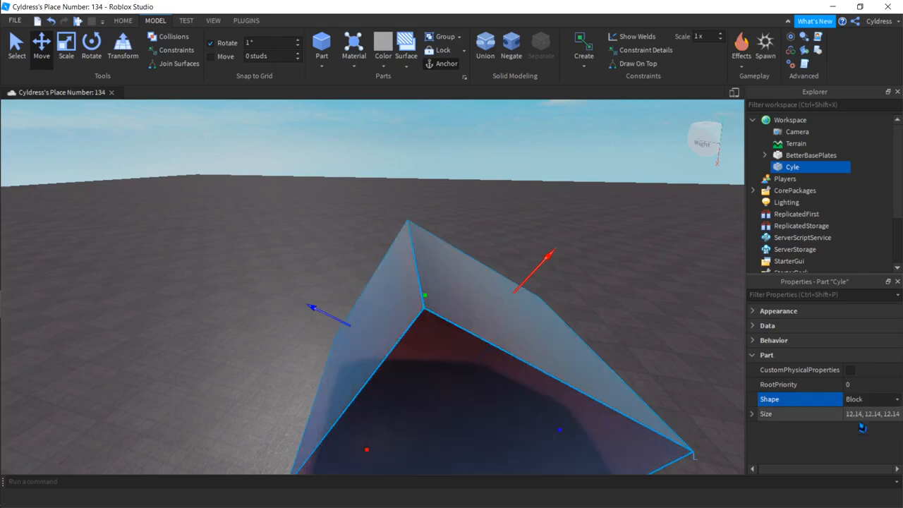
pyautogui.click(861, 399)
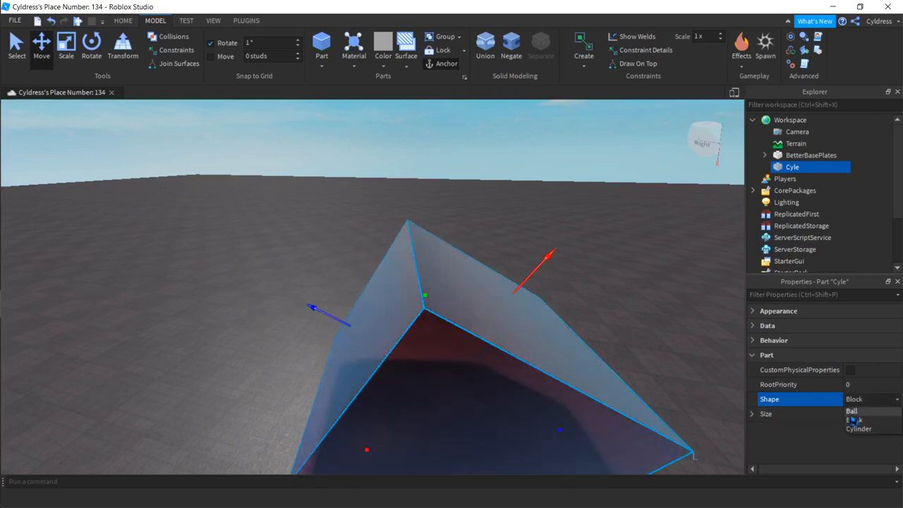
pyautogui.click(855, 411)
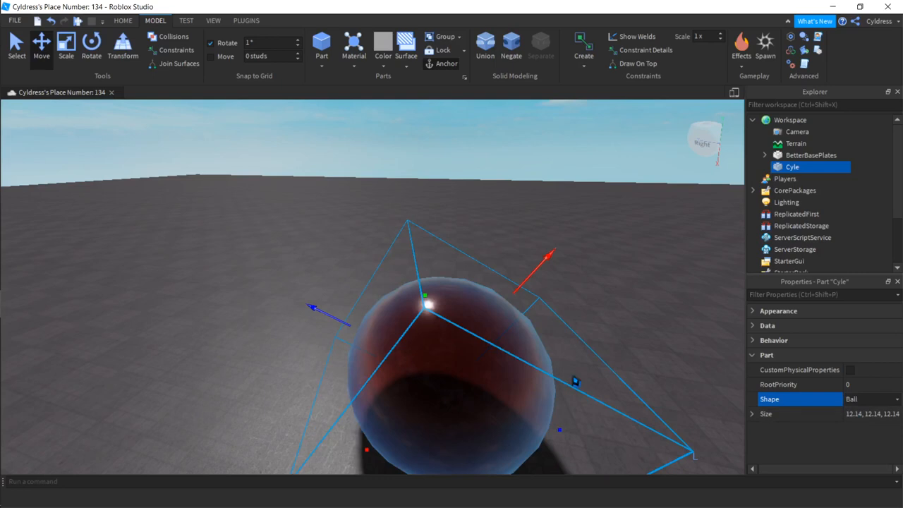
# - Deselect and reselect the ball in the viewport, and set its Size to 1, 1, 1
pyautogui.moveTo(617, 331); pyautogui.dragTo(617, 332, button='right')
pyautogui.press('s')
pyautogui.press('s')
pyautogui.press('w')
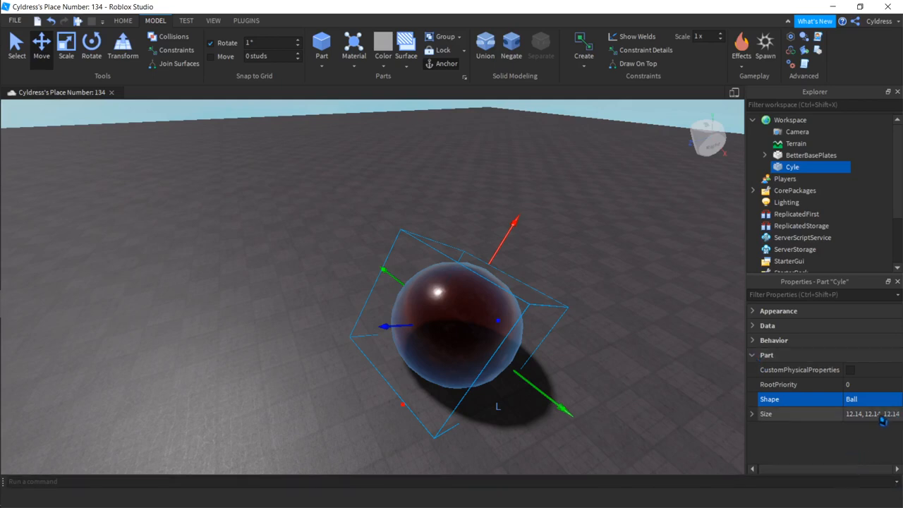
pyautogui.click(586, 323)
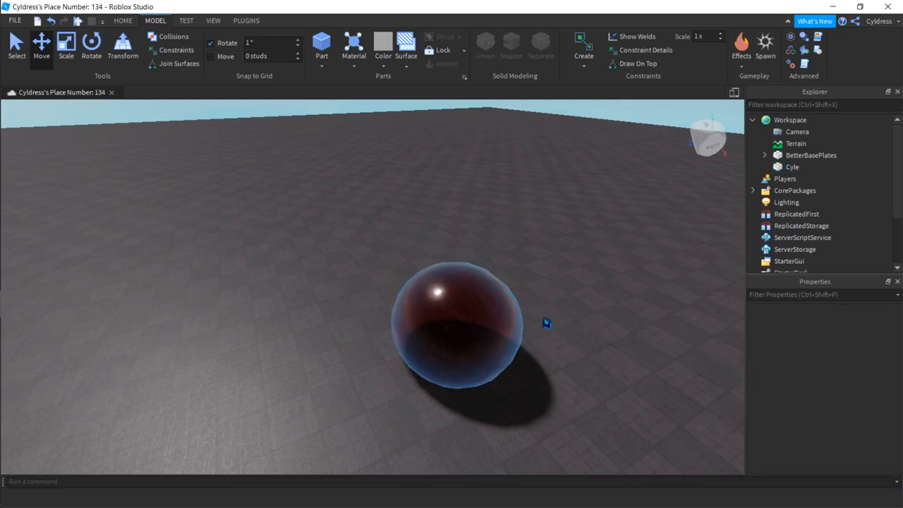
pyautogui.click(503, 310)
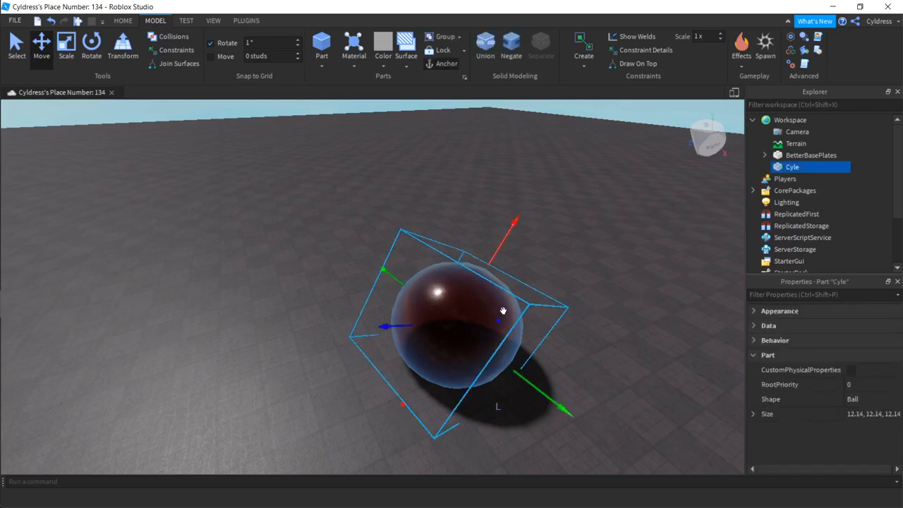
pyautogui.click(861, 414)
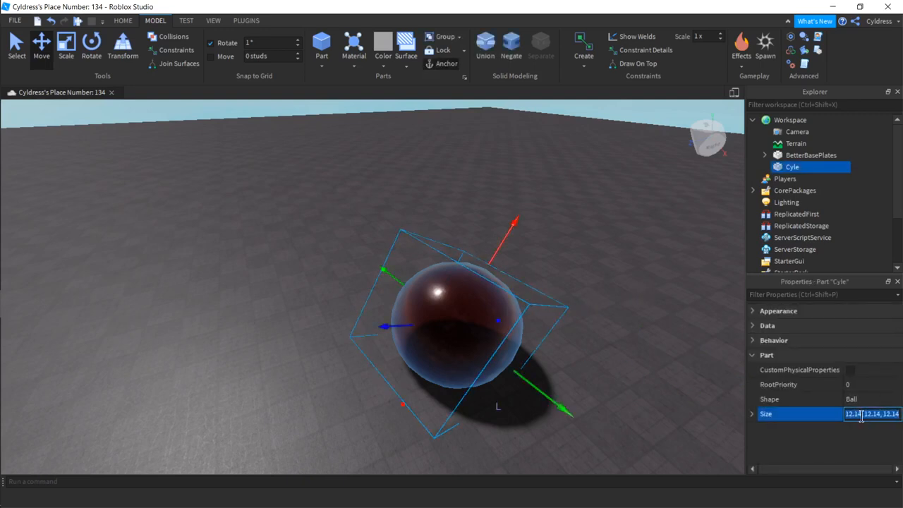
pyautogui.write('1,1,1')
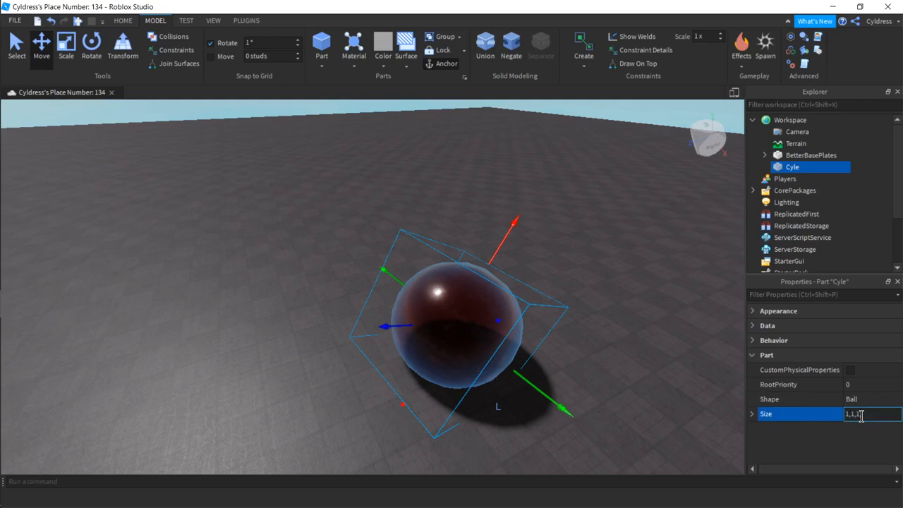
pyautogui.press('Return')
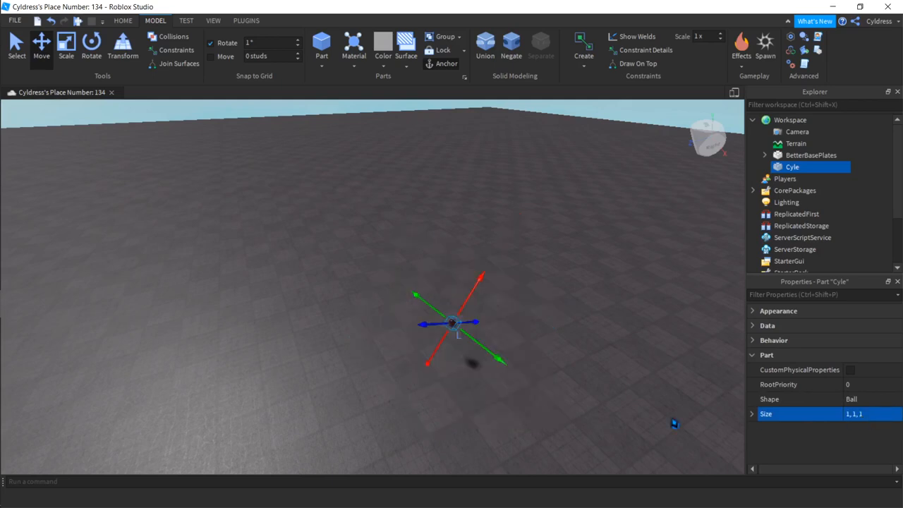
# - Deselect the ball and examine its reduced size from up close and from another angle
pyautogui.click(512, 353)
pyautogui.scroll(5, 513, 353)
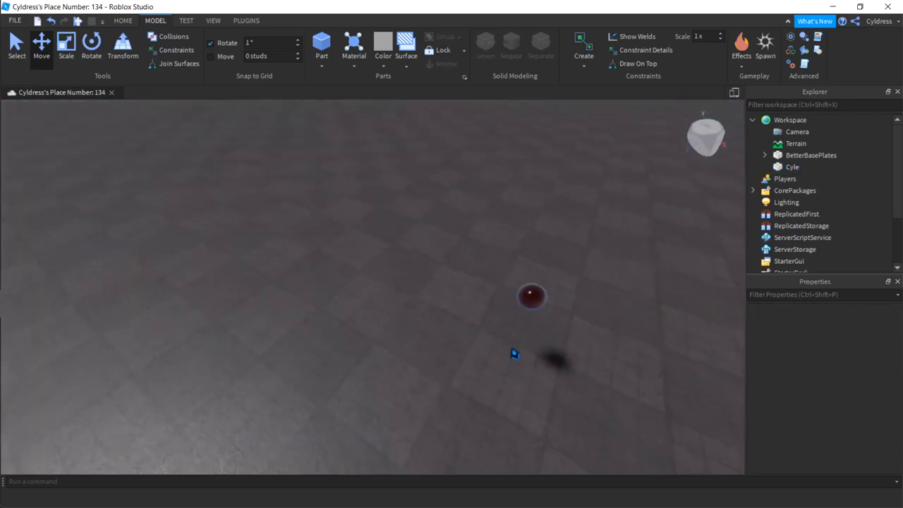
pyautogui.scroll(2, 514, 354)
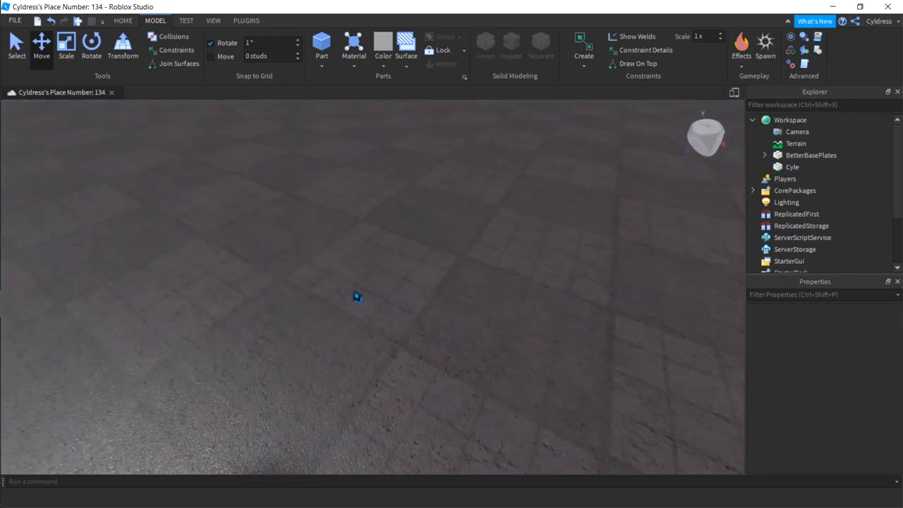
pyautogui.scroll(-3, 357, 296)
pyautogui.scroll(1, 521, 312)
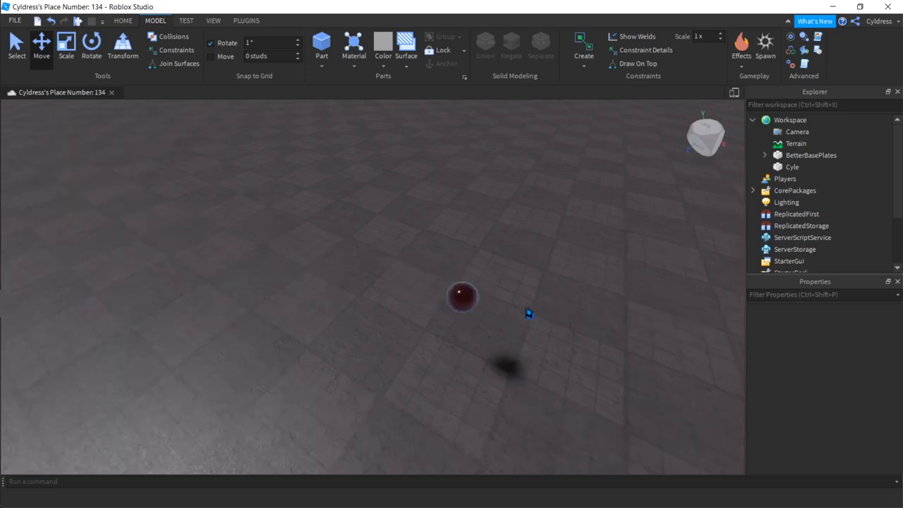
pyautogui.scroll(2, 528, 314)
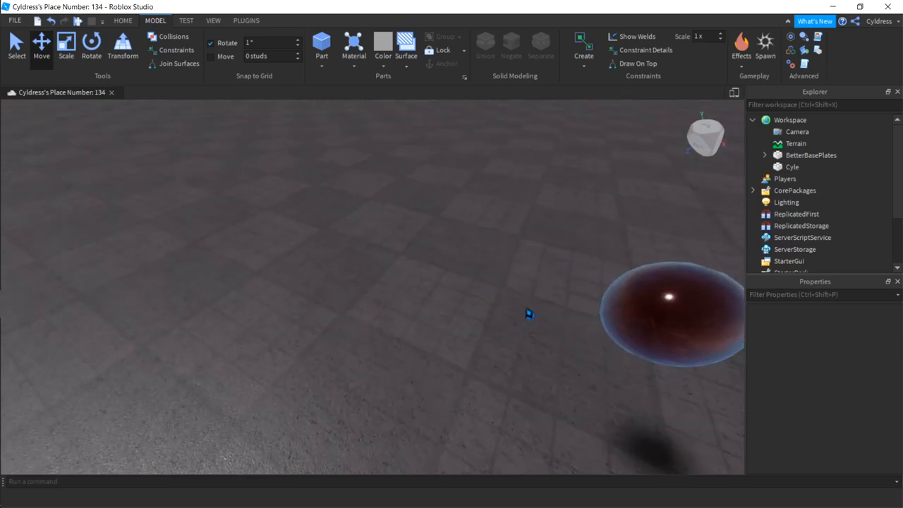
pyautogui.moveTo(528, 313); pyautogui.dragTo(528, 315, button='right')
pyautogui.press('a')
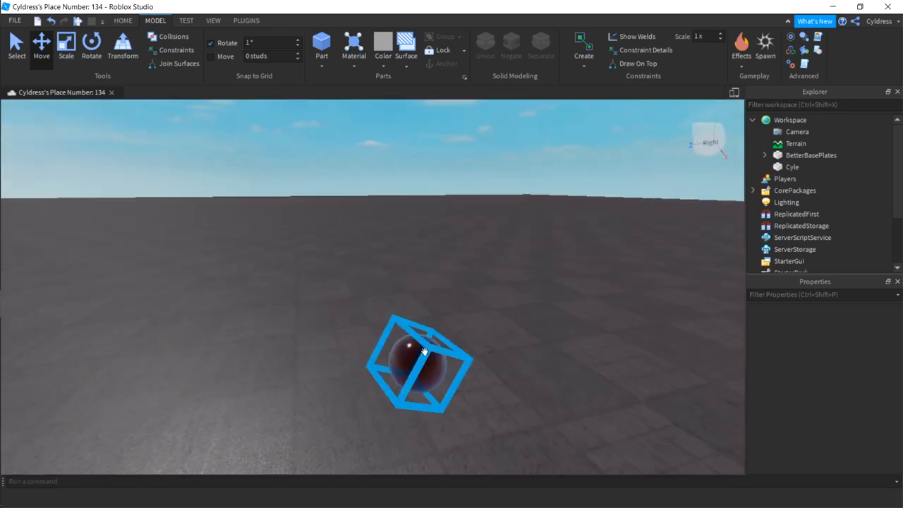
pyautogui.scroll(-3, 430, 359)
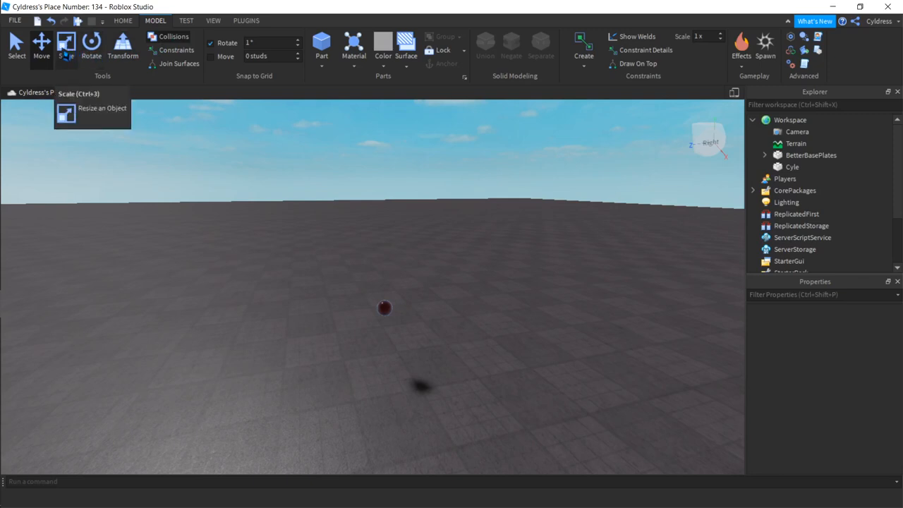
# - Select the ball with the Move tool and lower it toward the baseplate with Collisions on
pyautogui.click(41, 44)
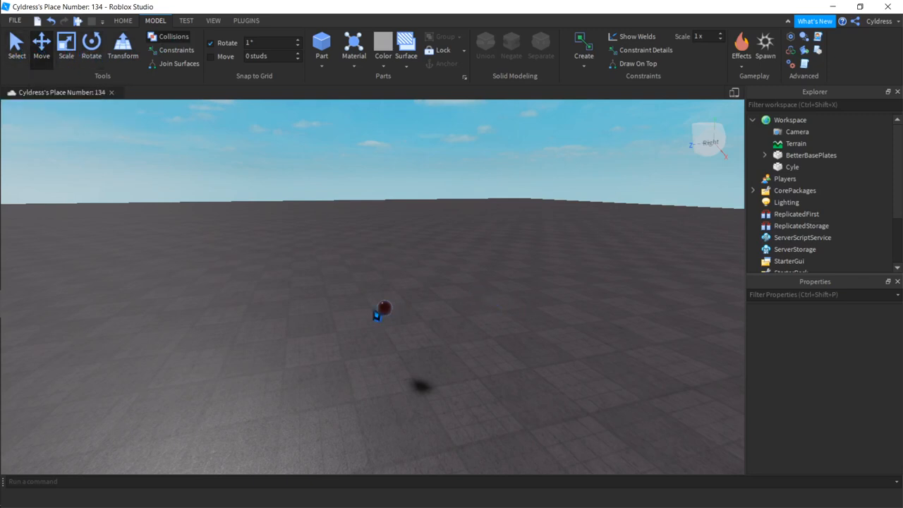
pyautogui.click(381, 308)
pyautogui.moveTo(379, 305); pyautogui.dragTo(364, 376)
pyautogui.moveTo(376, 325); pyautogui.dragTo(315, 384)
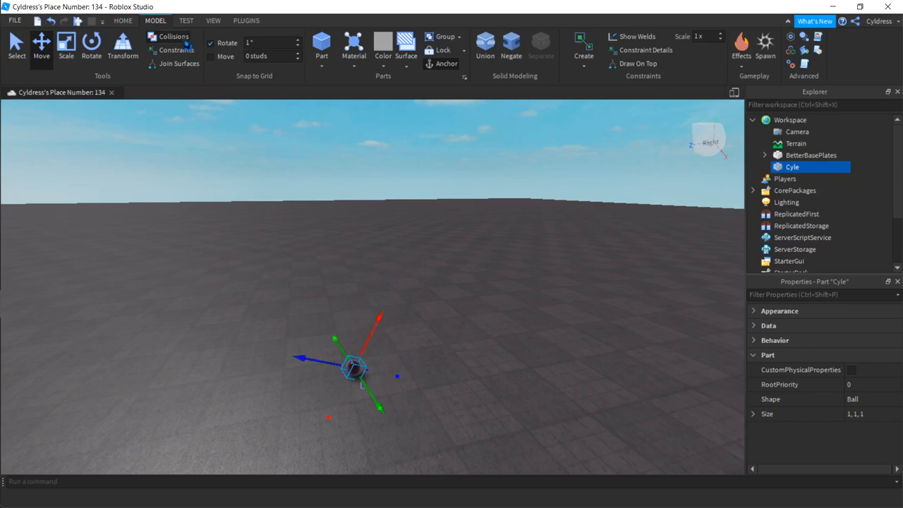
# - Turn off Collisions, reselect the ball and move it up off the baseplate
pyautogui.click(372, 331)
pyautogui.click(349, 368)
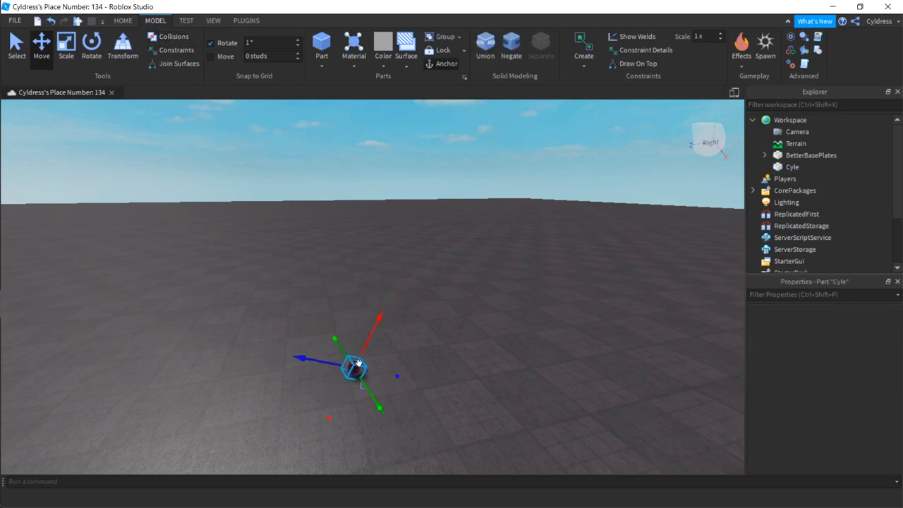
pyautogui.moveTo(381, 319); pyautogui.dragTo(433, 286)
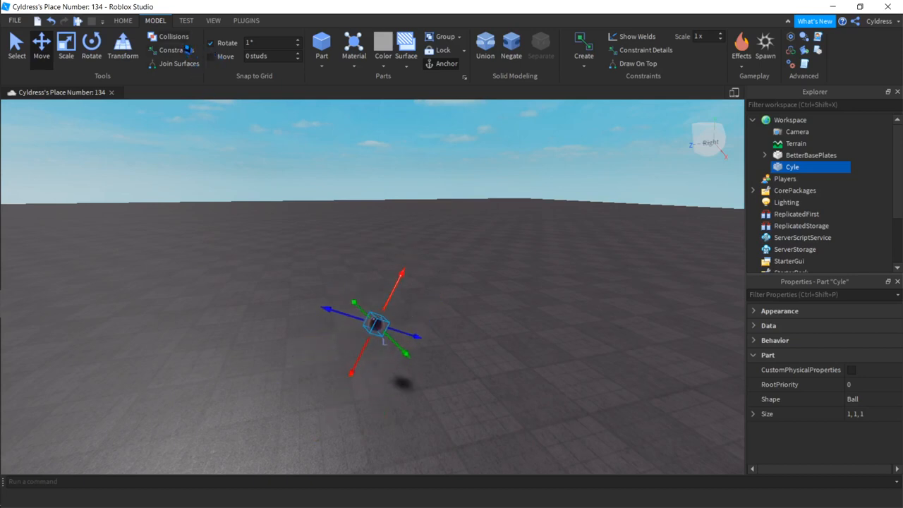
# - Set the move snapping increment to 100 studs and shift the ball along its red axis
pyautogui.click(257, 42)
pyautogui.click(273, 57)
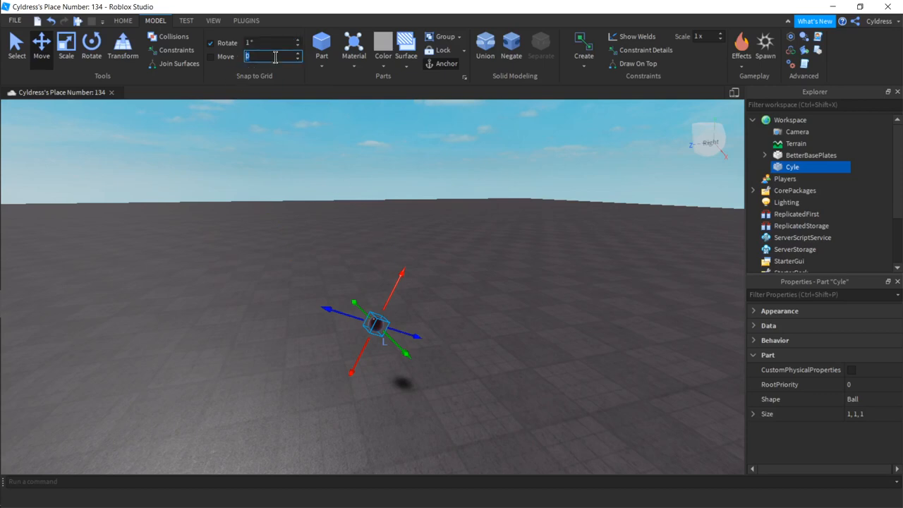
pyautogui.write('100')
pyautogui.press('Return')
pyautogui.moveTo(390, 295); pyautogui.dragTo(486, 167)
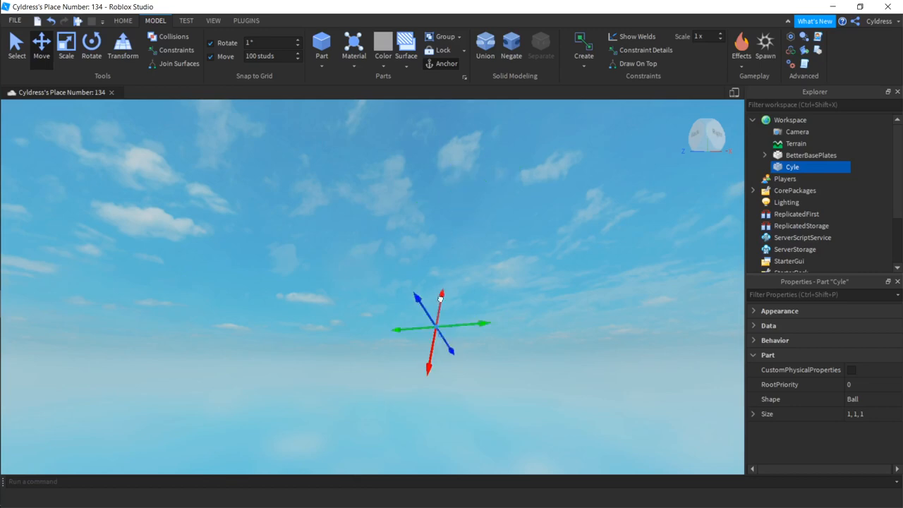
pyautogui.moveTo(441, 306); pyautogui.dragTo(441, 309, button='right')
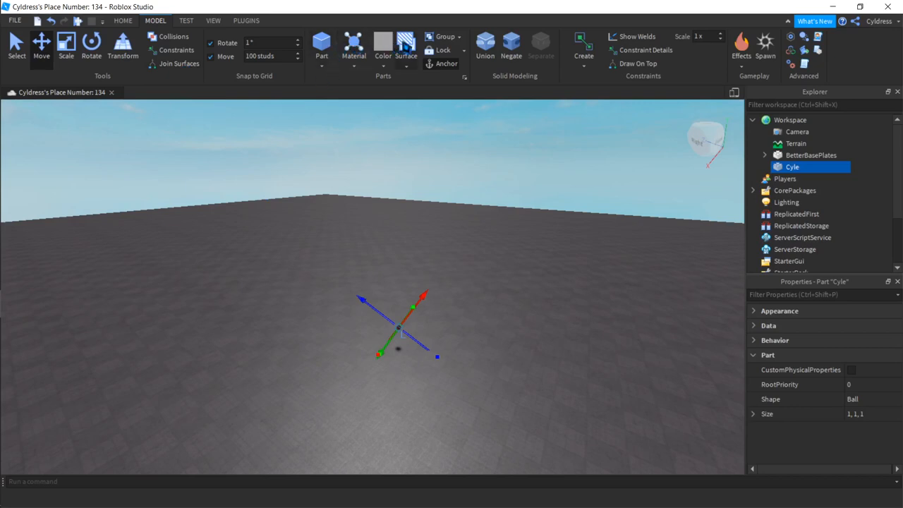
# - Choose a surface type with the Surface tool and apply it to a face of the ball
pyautogui.click(412, 67)
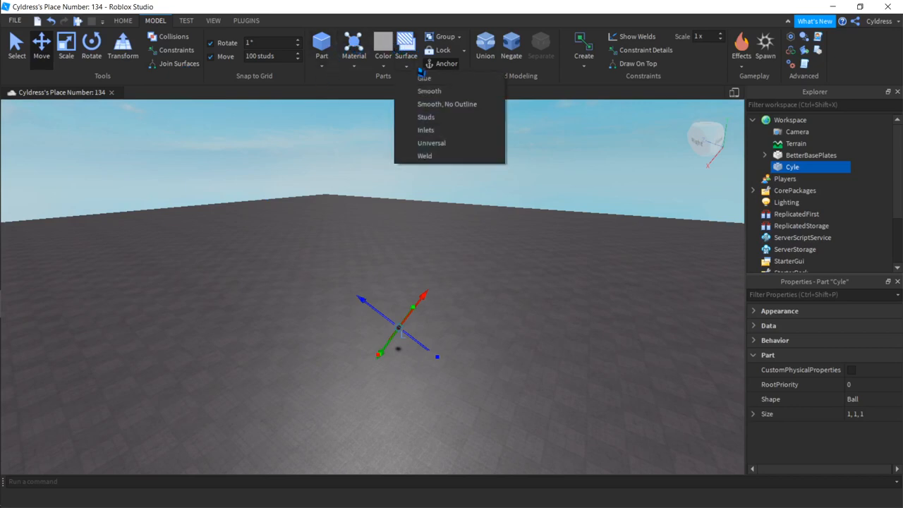
pyautogui.click(435, 143)
pyautogui.moveTo(444, 228); pyautogui.dragTo(445, 238, button='right')
pyautogui.scroll(5, 445, 238)
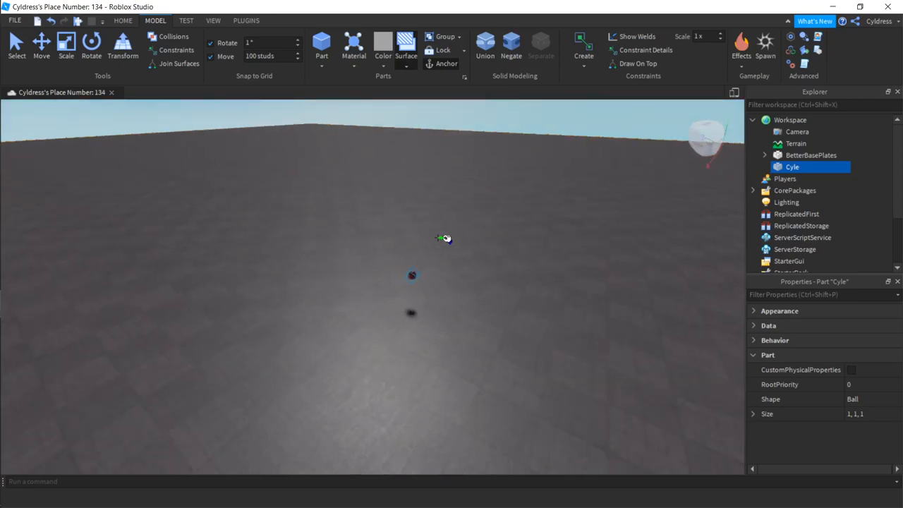
pyautogui.scroll(5, 480, 286)
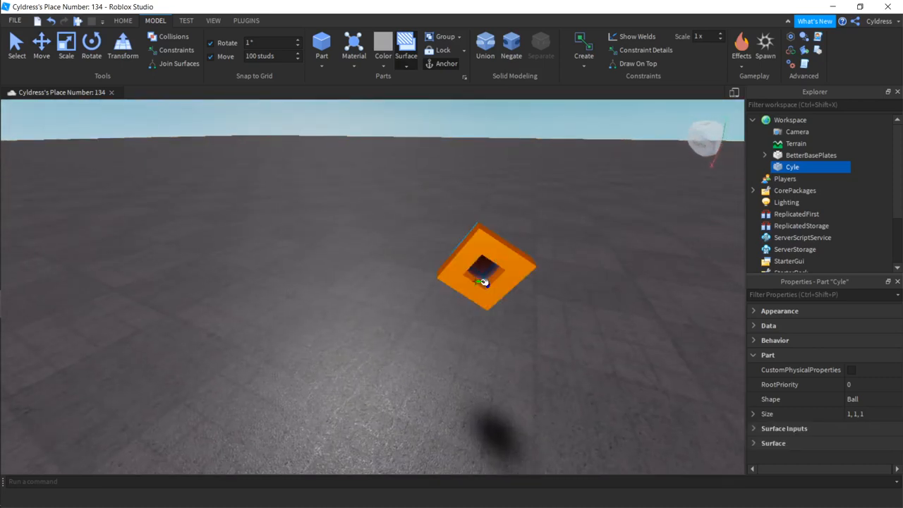
pyautogui.scroll(-2, 483, 282)
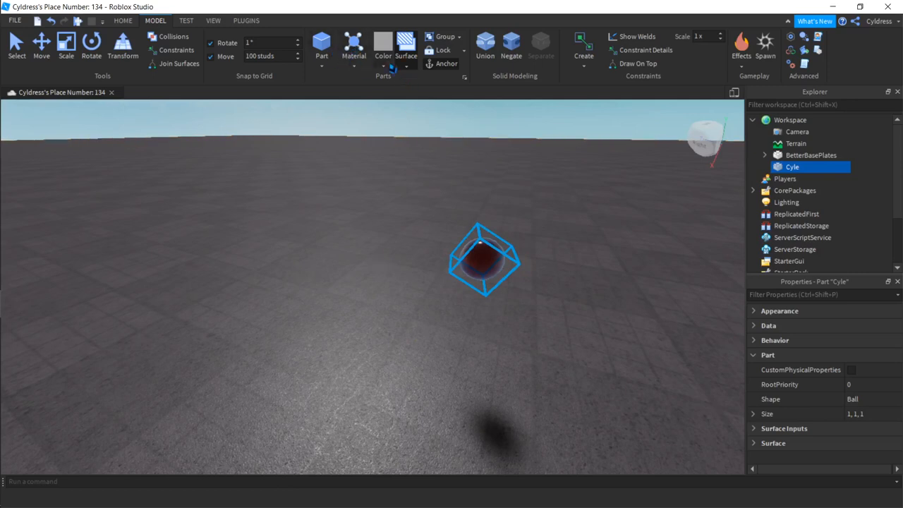
# - Switch the Surface tool's type to Smooth, No Outline and then to Universal
pyautogui.click(404, 65)
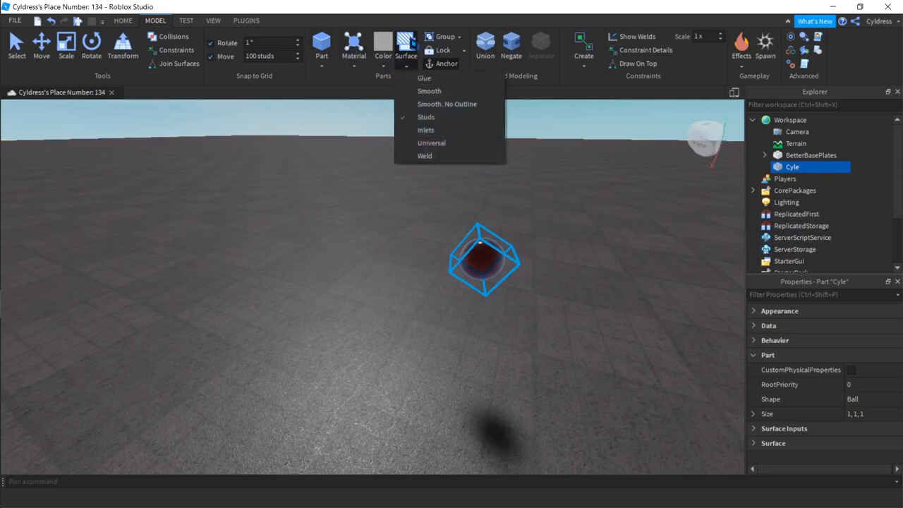
pyautogui.click(459, 103)
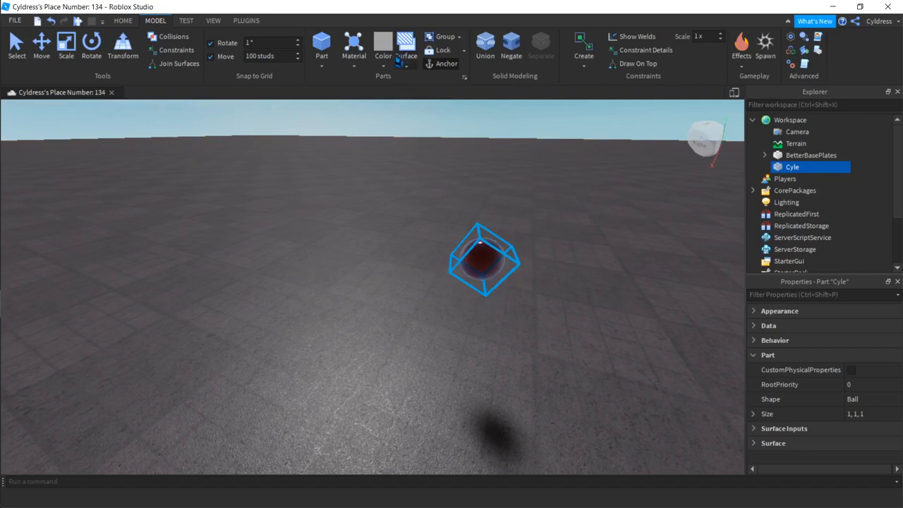
pyautogui.click(401, 65)
pyautogui.click(431, 143)
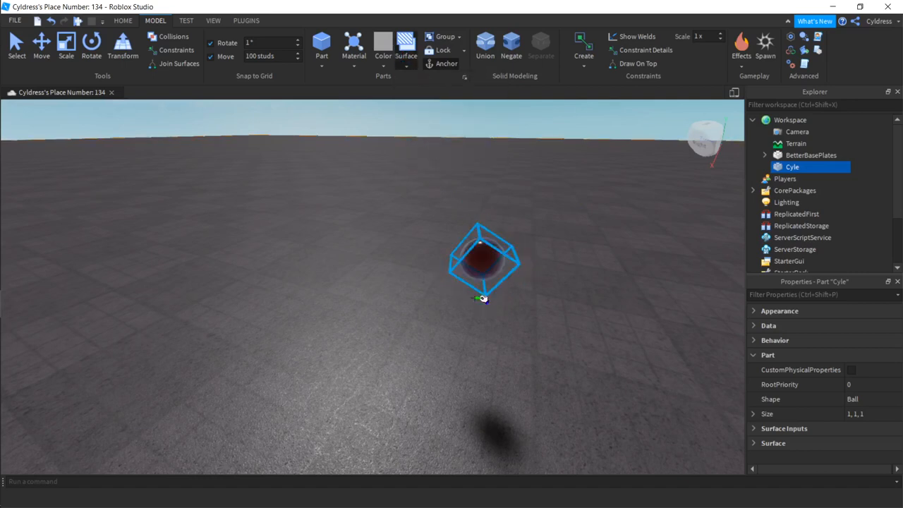
# - Check the list of available materials and recolor the ball dark navy from the color palette
pyautogui.click(361, 64)
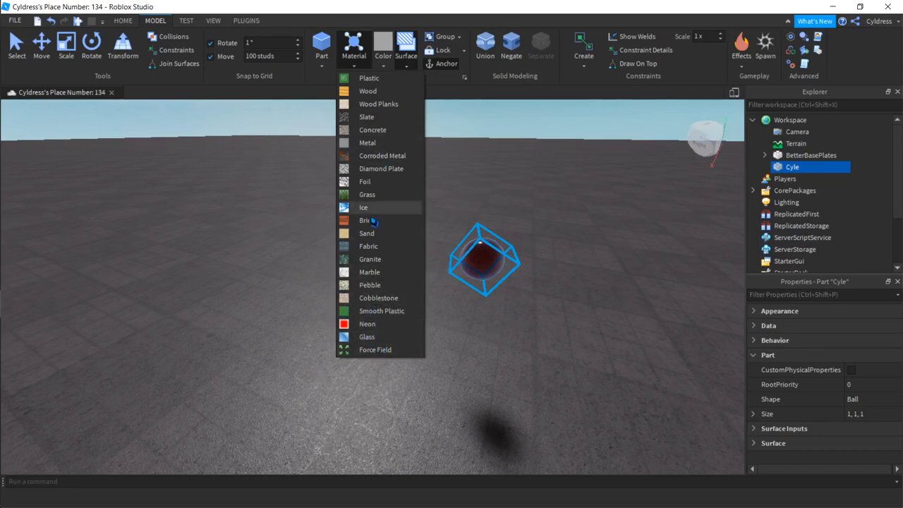
pyautogui.click(396, 61)
pyautogui.click(384, 64)
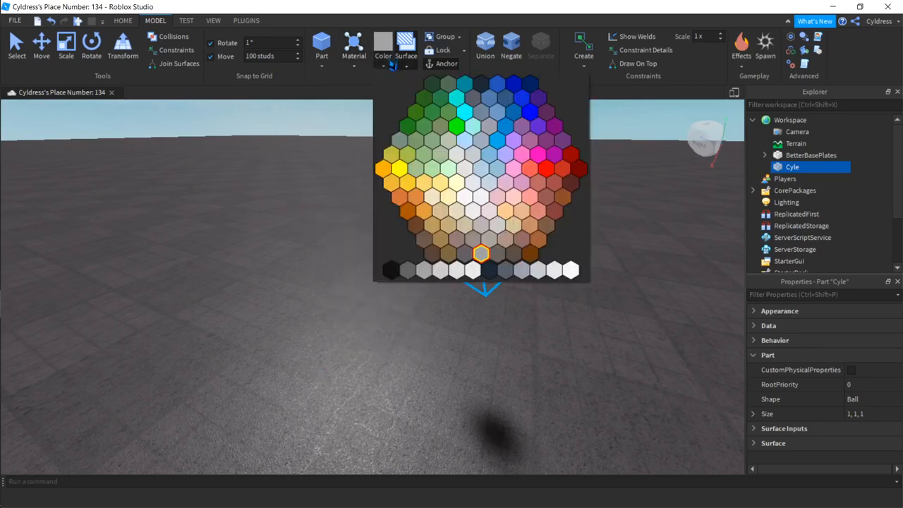
pyautogui.click(494, 275)
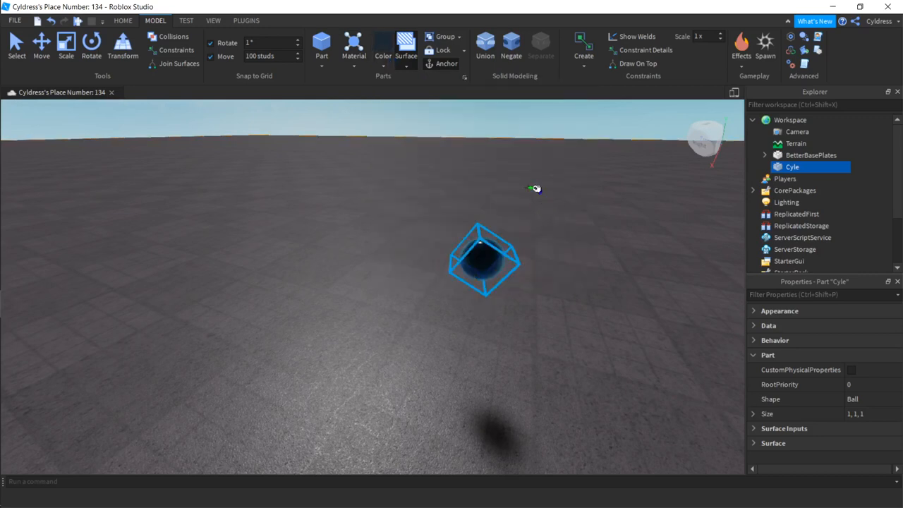
# - Group the navy ball into a model and ungroup it again
pyautogui.click(457, 39)
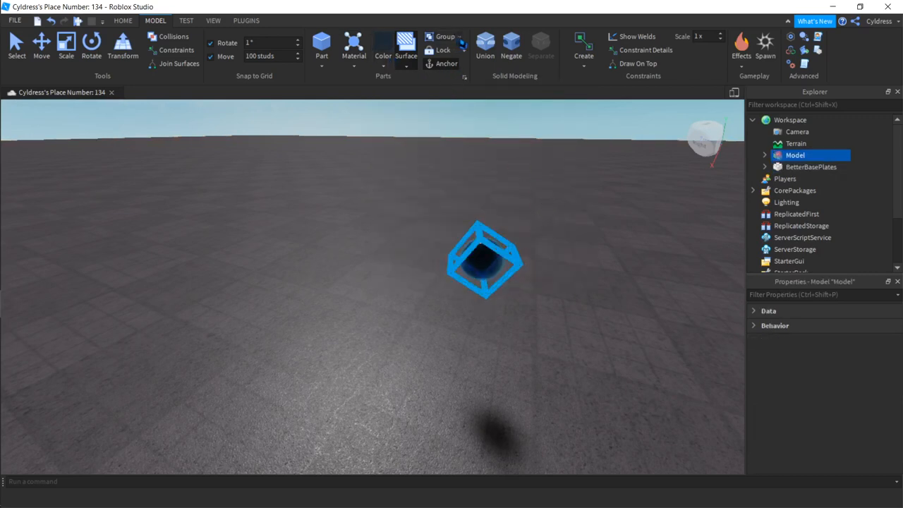
pyautogui.click(459, 38)
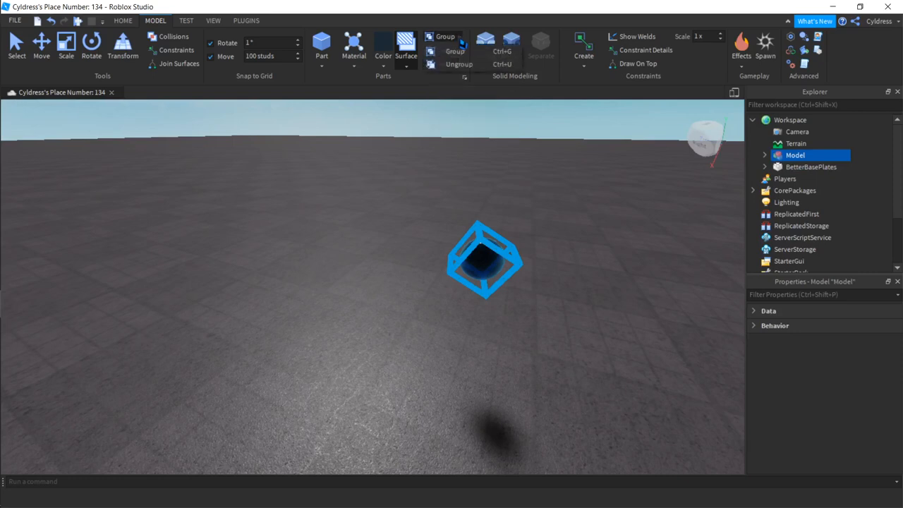
pyautogui.click(465, 72)
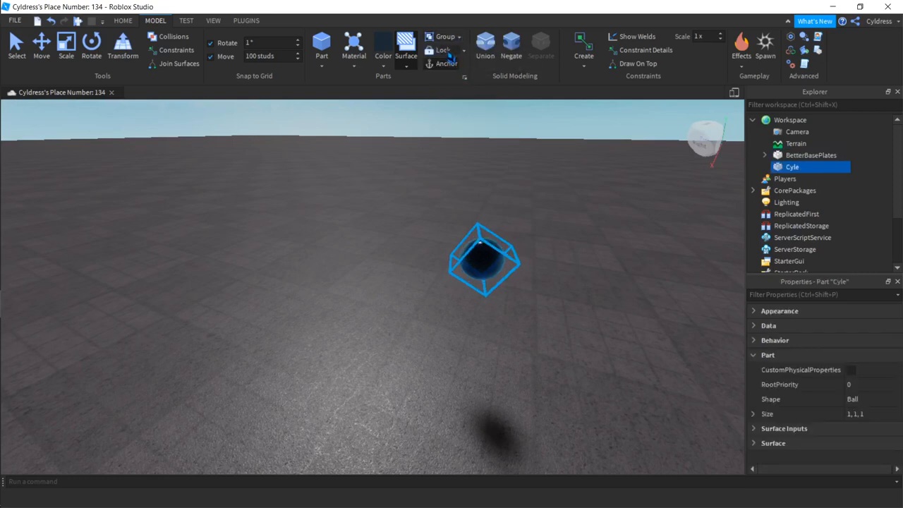
pyautogui.click(464, 51)
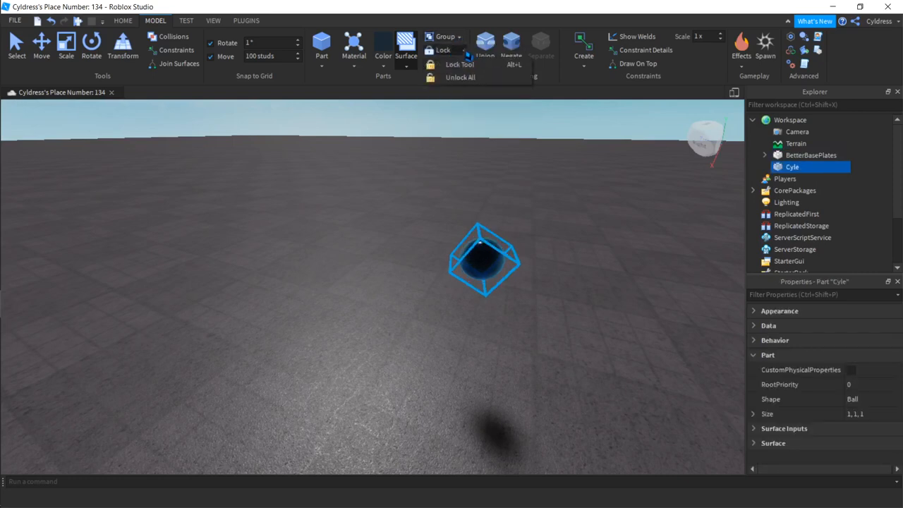
pyautogui.click(464, 51)
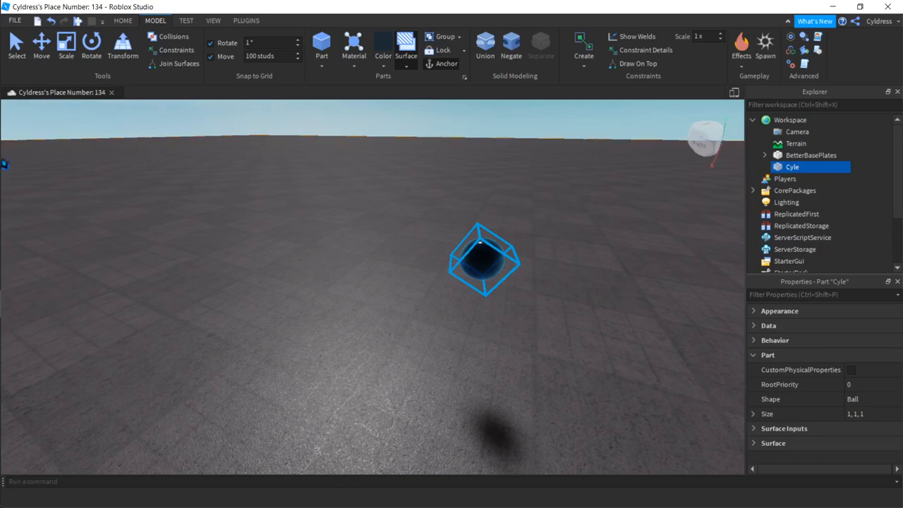
pyautogui.moveTo(2, 164)
pyautogui.click(21, 249)
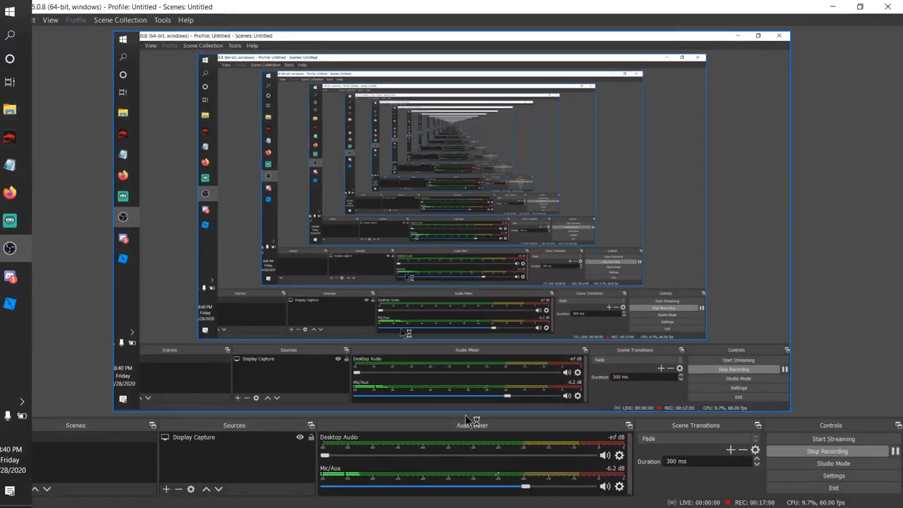
pyautogui.click(828, 452)
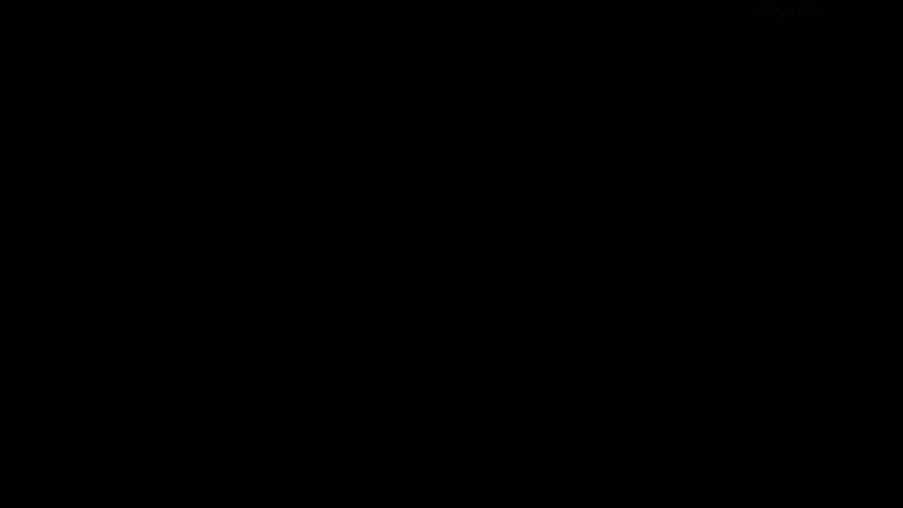